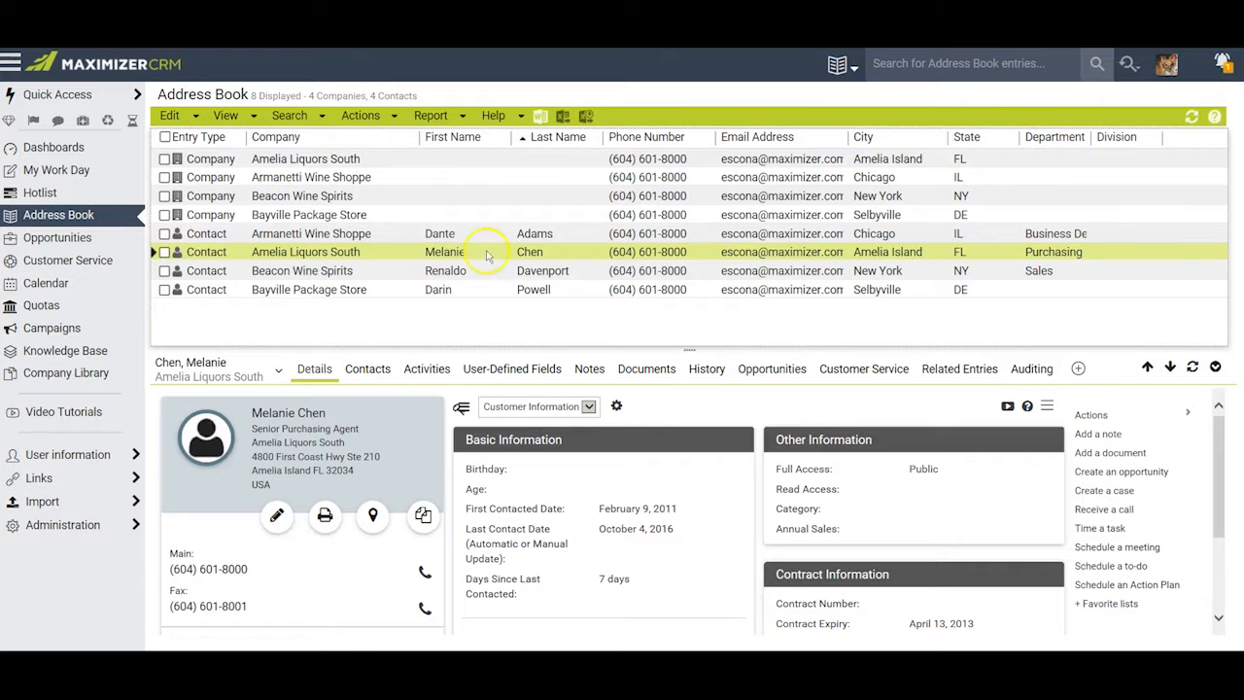
Open the properties of the Public Address Book View column setup and review its name and full-access options
left_click(225, 114)
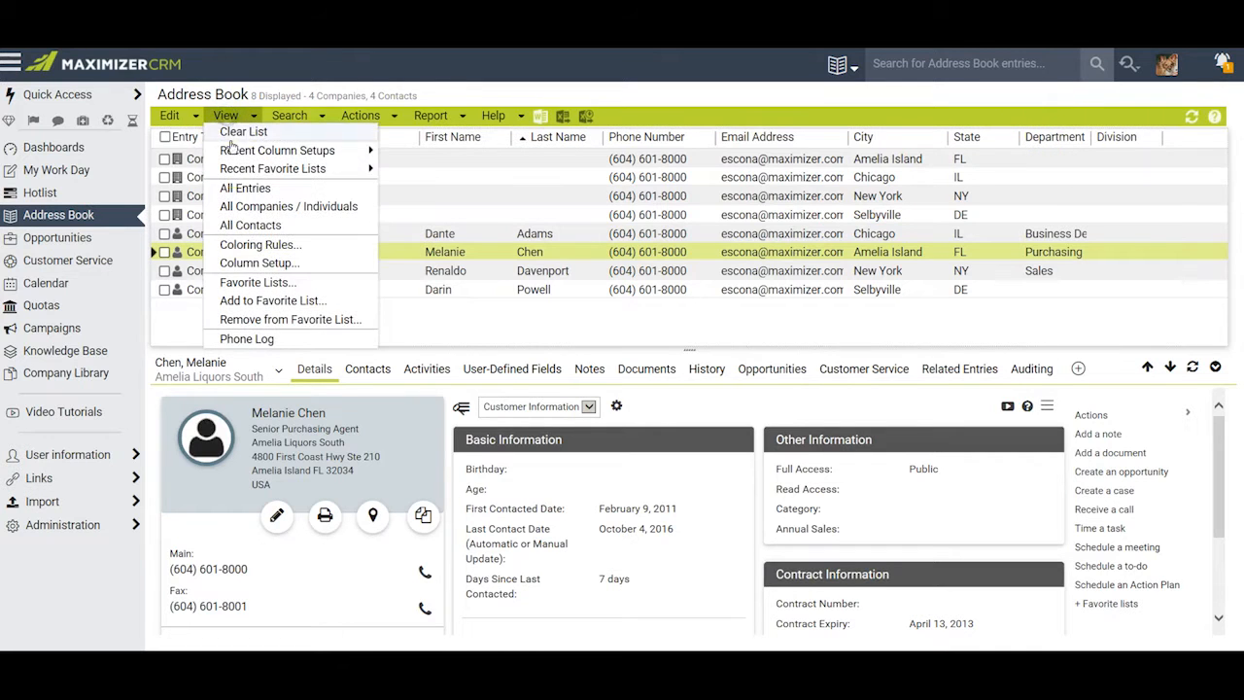
left_click(251, 264)
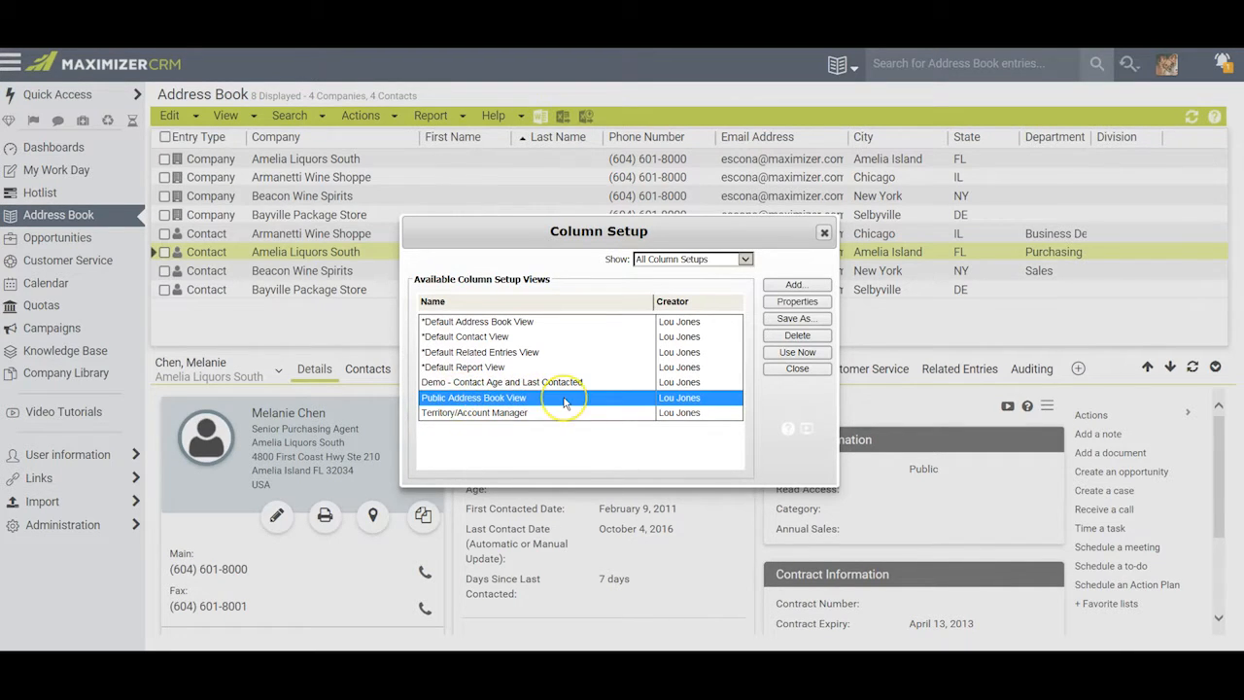
left_click(793, 302)
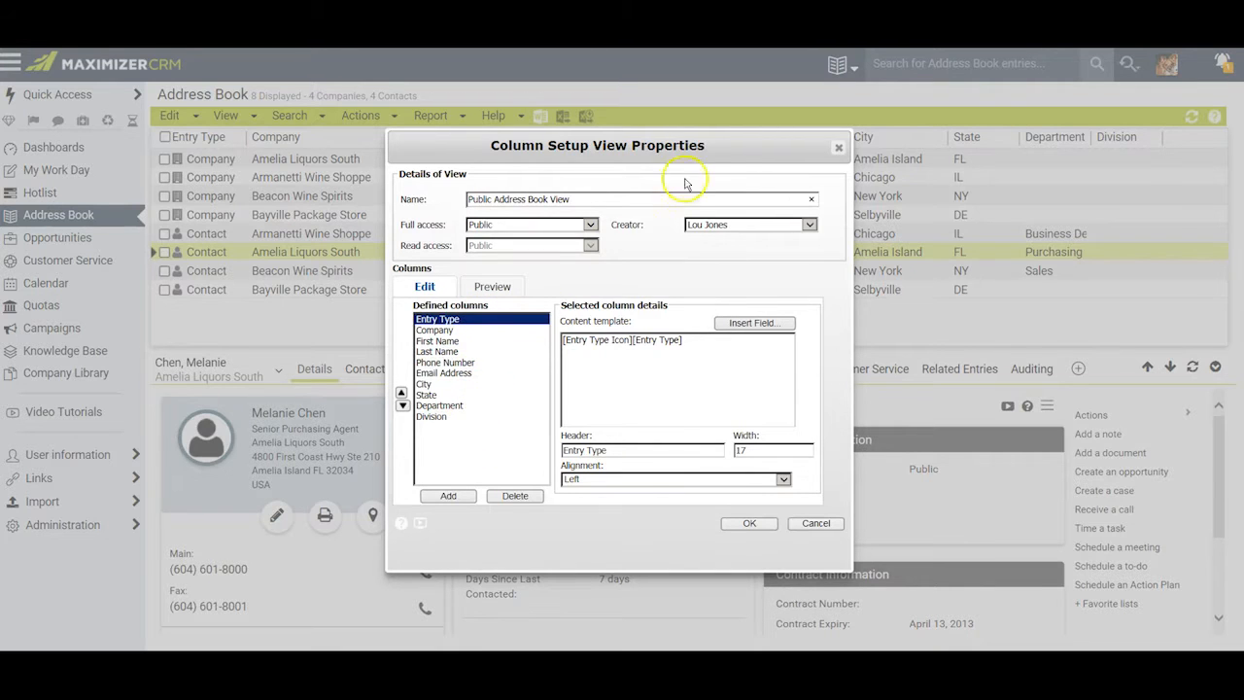
left_click_drag(722, 155, 722, 191)
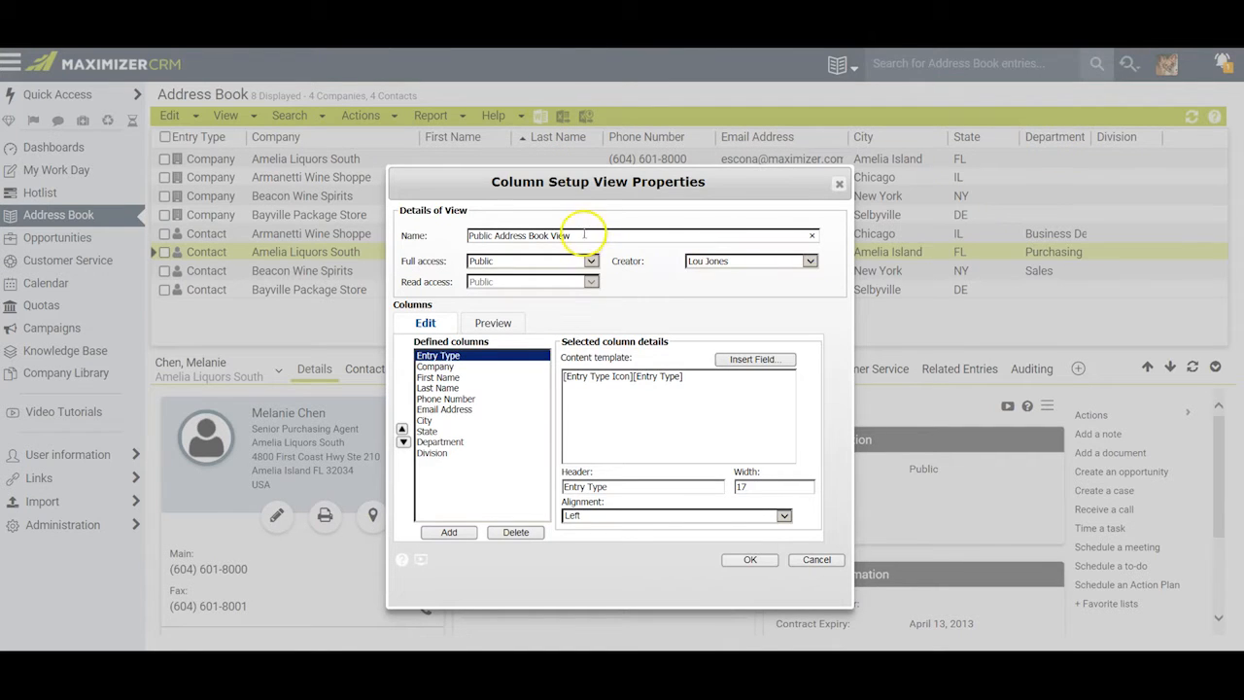
left_click_drag(581, 235, 457, 235)
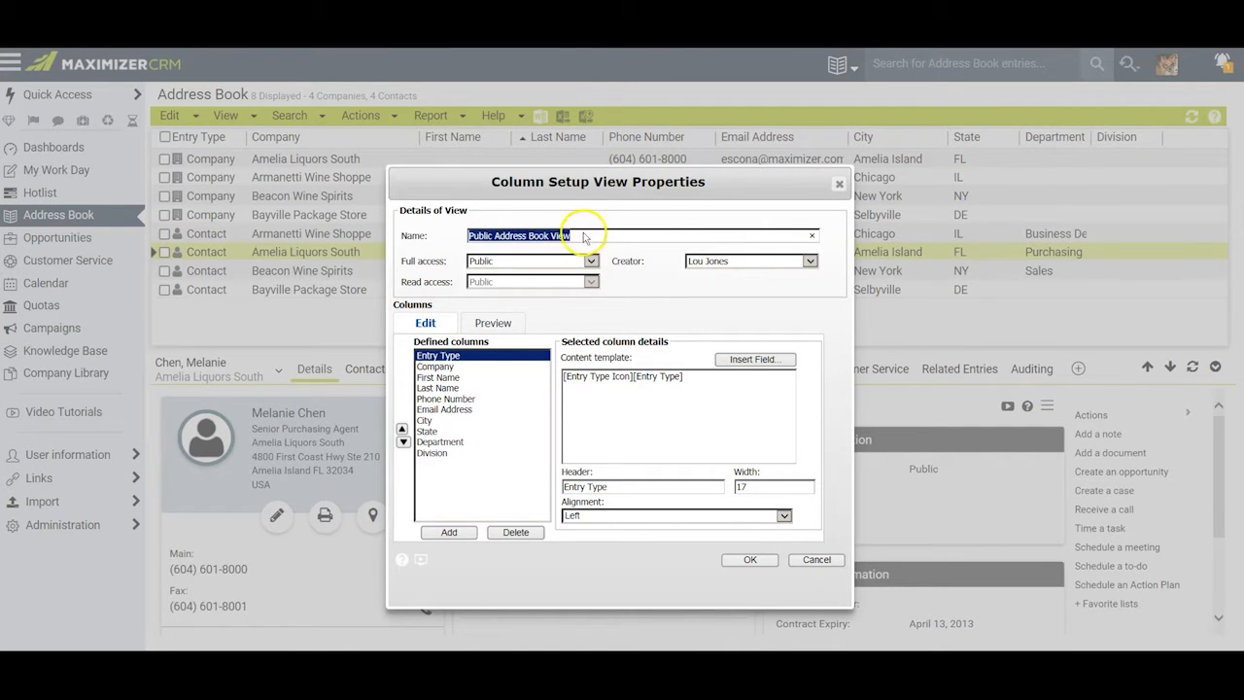
left_click(583, 234)
left_click(590, 262)
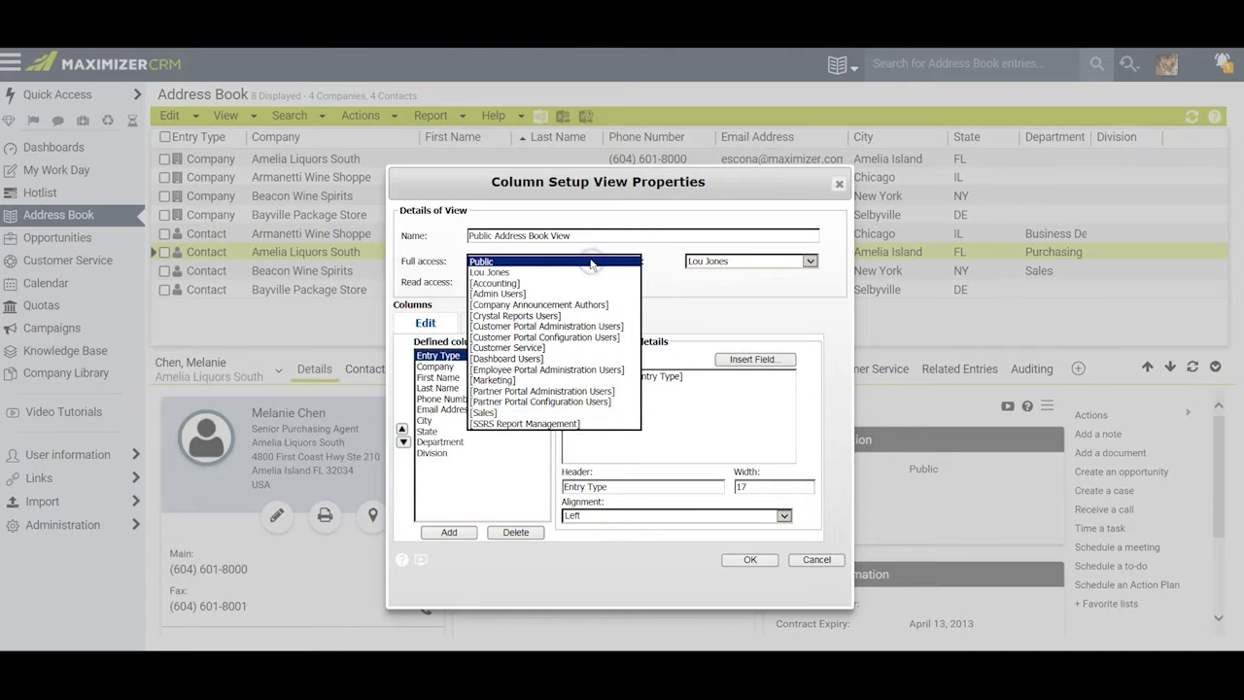
left_click(590, 261)
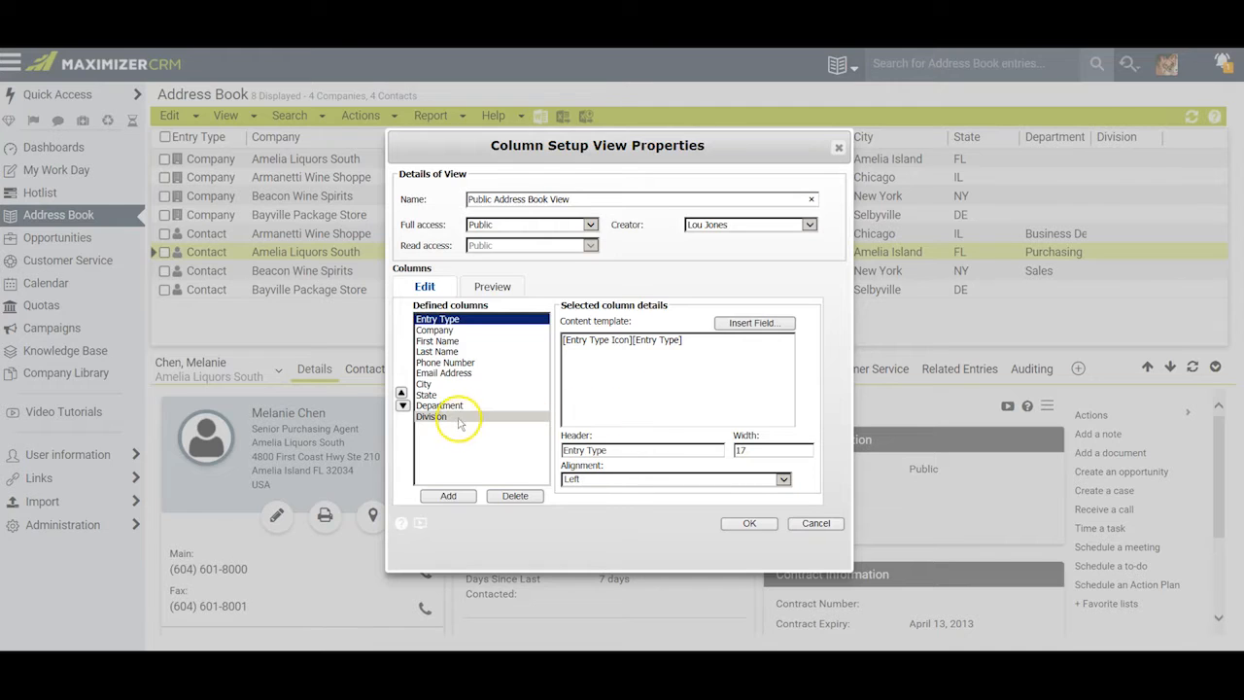
Delete the Division and Department columns from the Public Address Book View
left_click(459, 418)
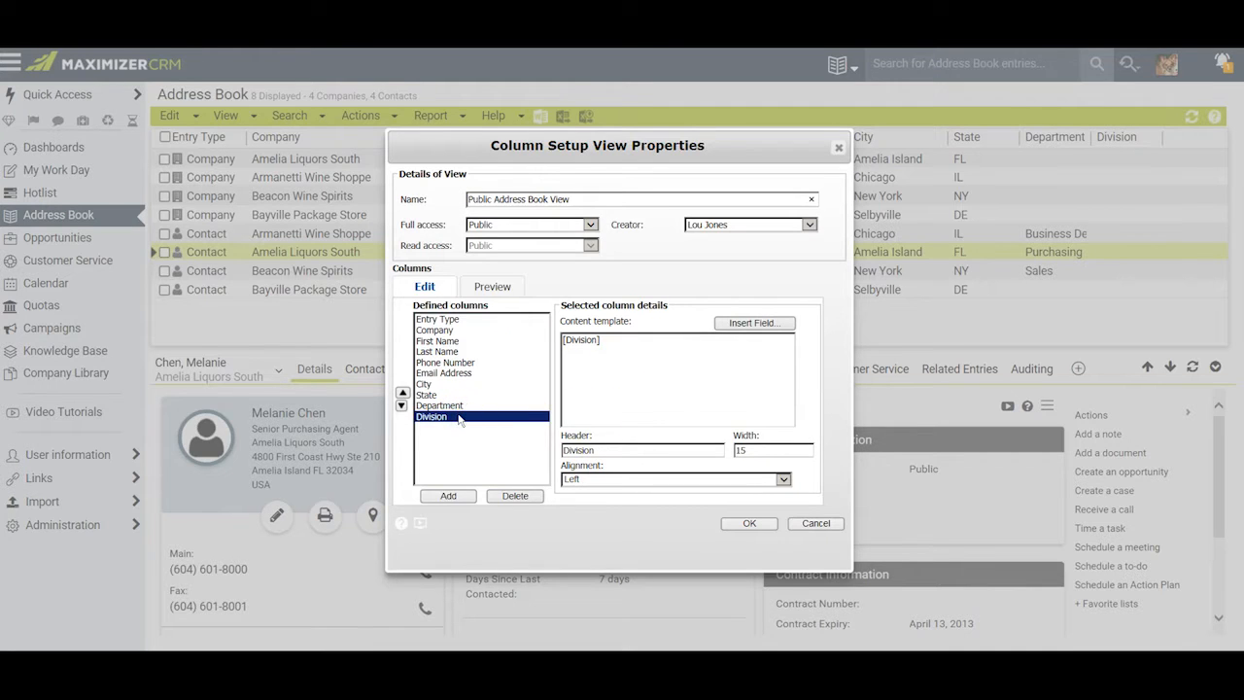
left_click(516, 496)
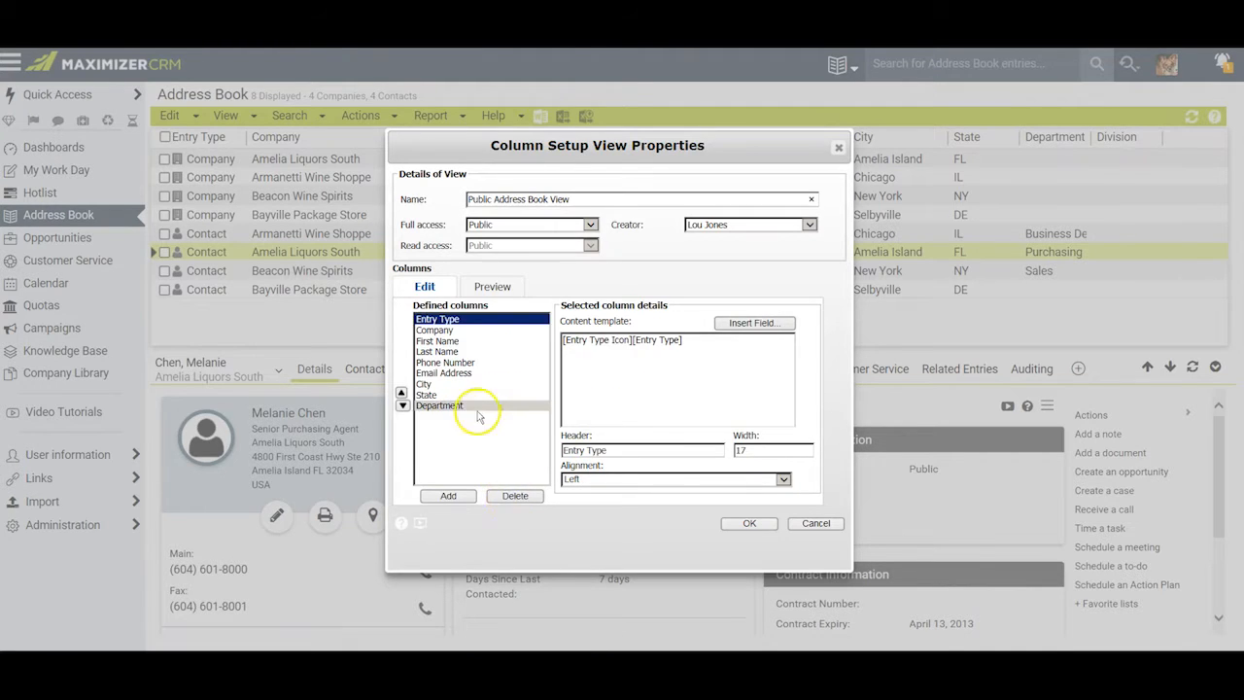
left_click(474, 407)
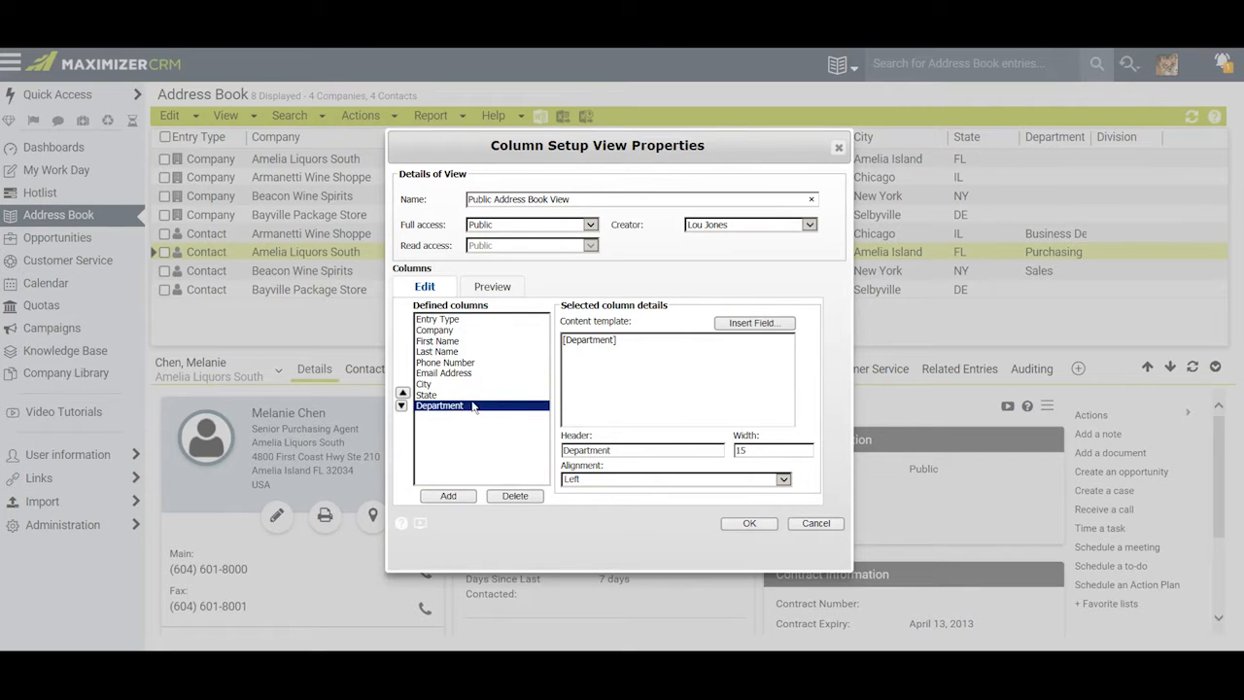
left_click(512, 498)
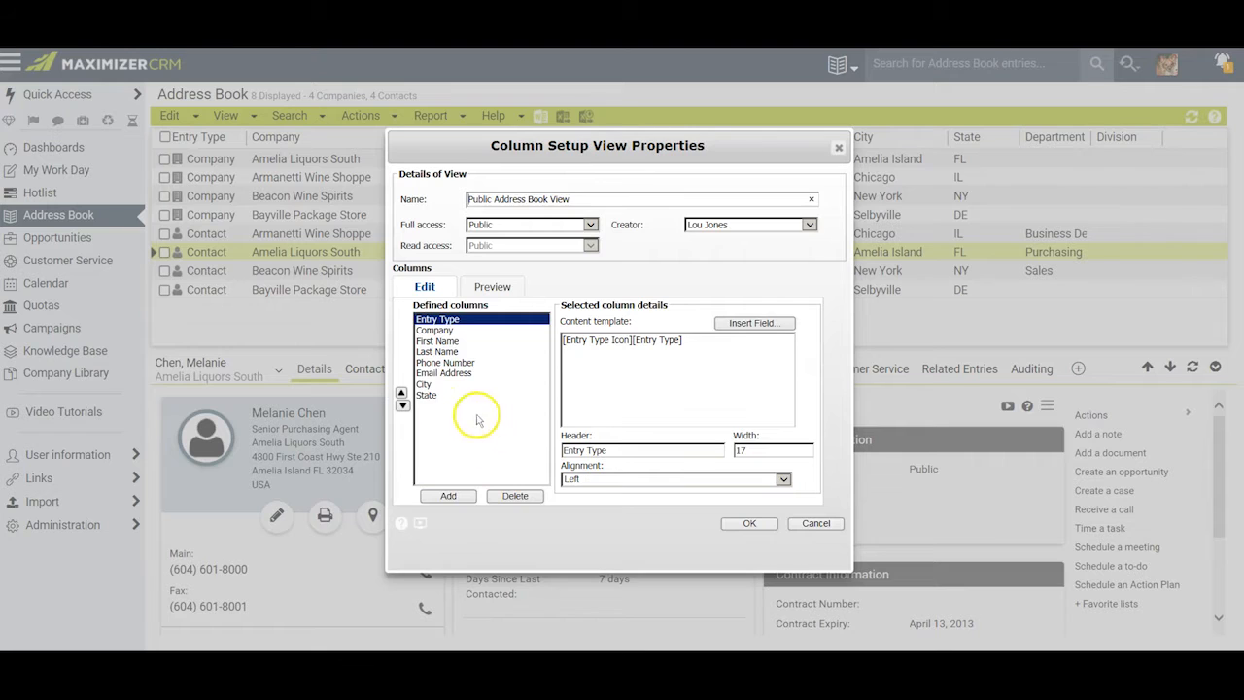
Add a column based on the basic field Account Manager and set its width to 30
left_click(448, 495)
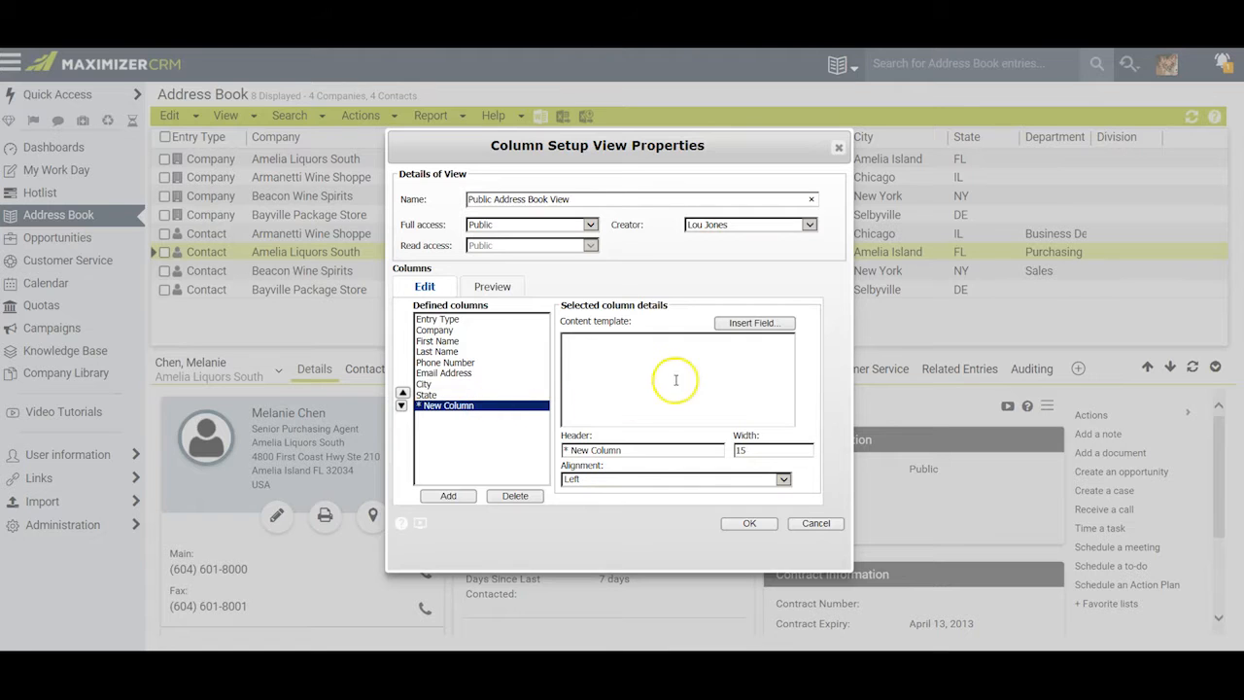
left_click(763, 324)
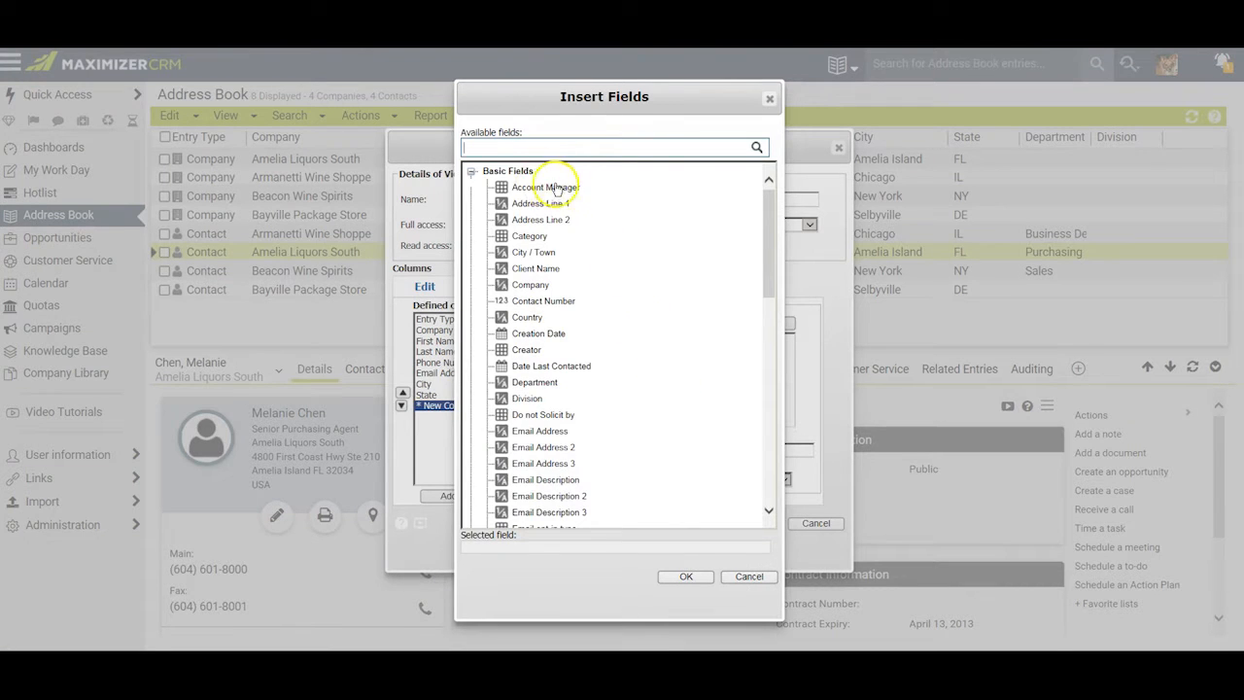
left_click(546, 190)
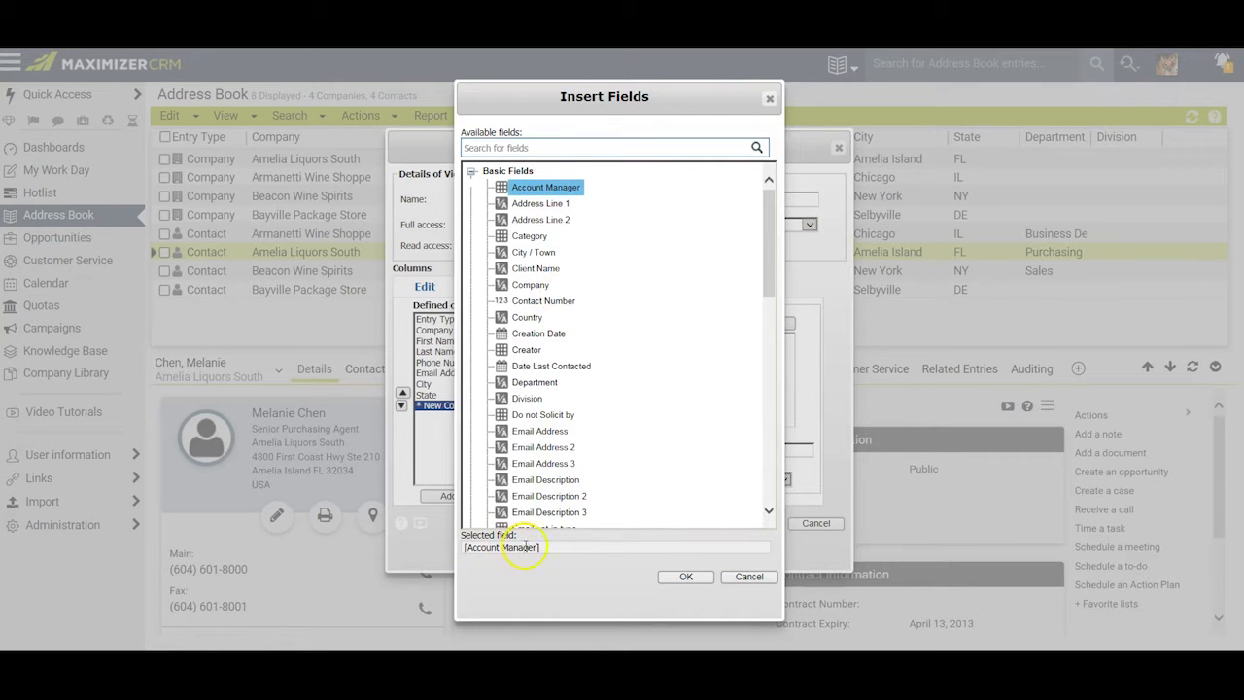
left_click(683, 577)
double_click(753, 450)
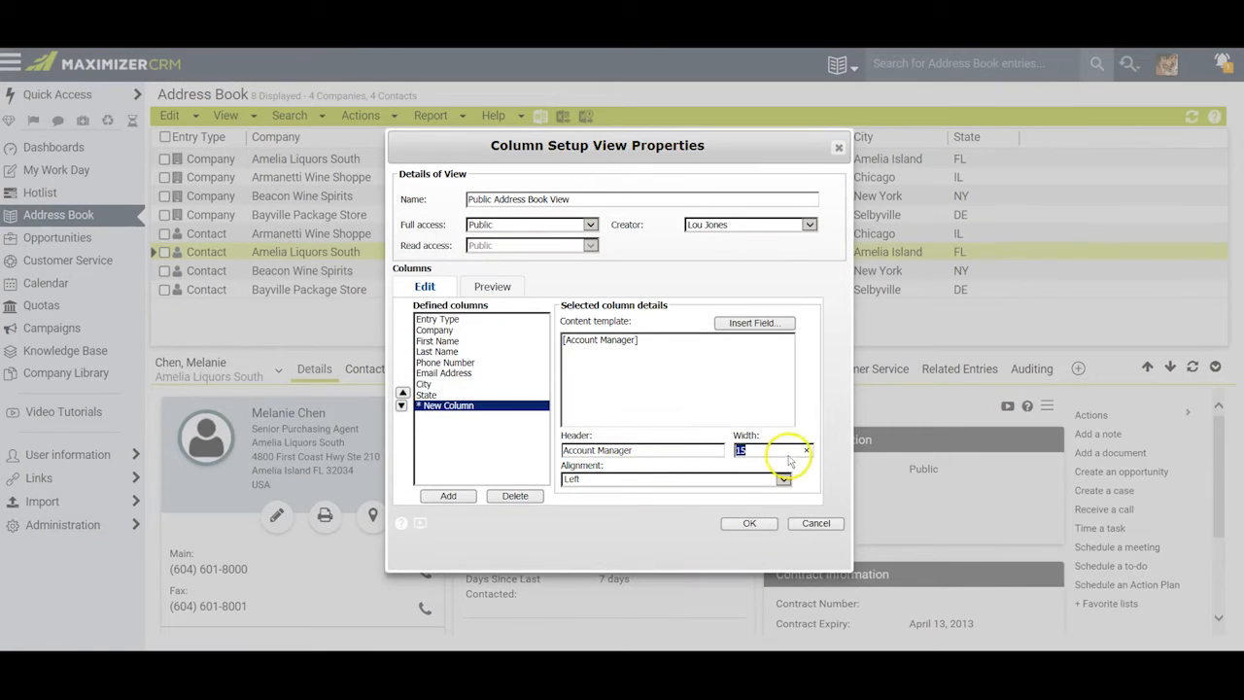
type("3")
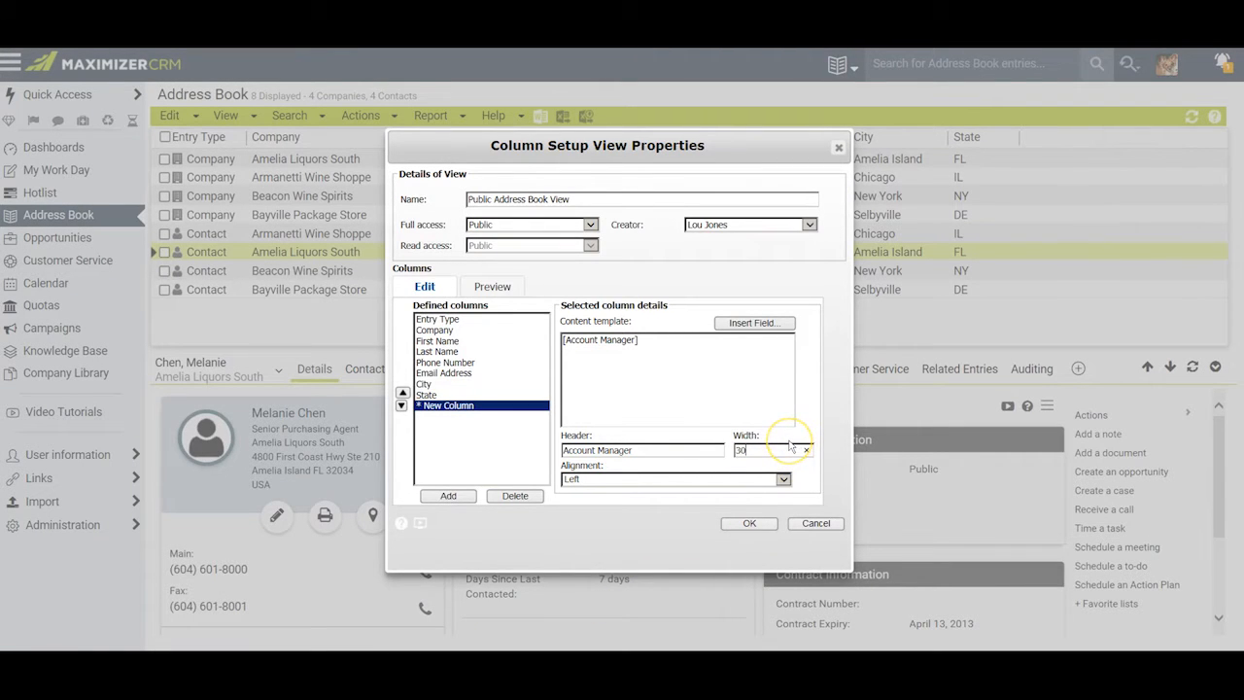
type("0")
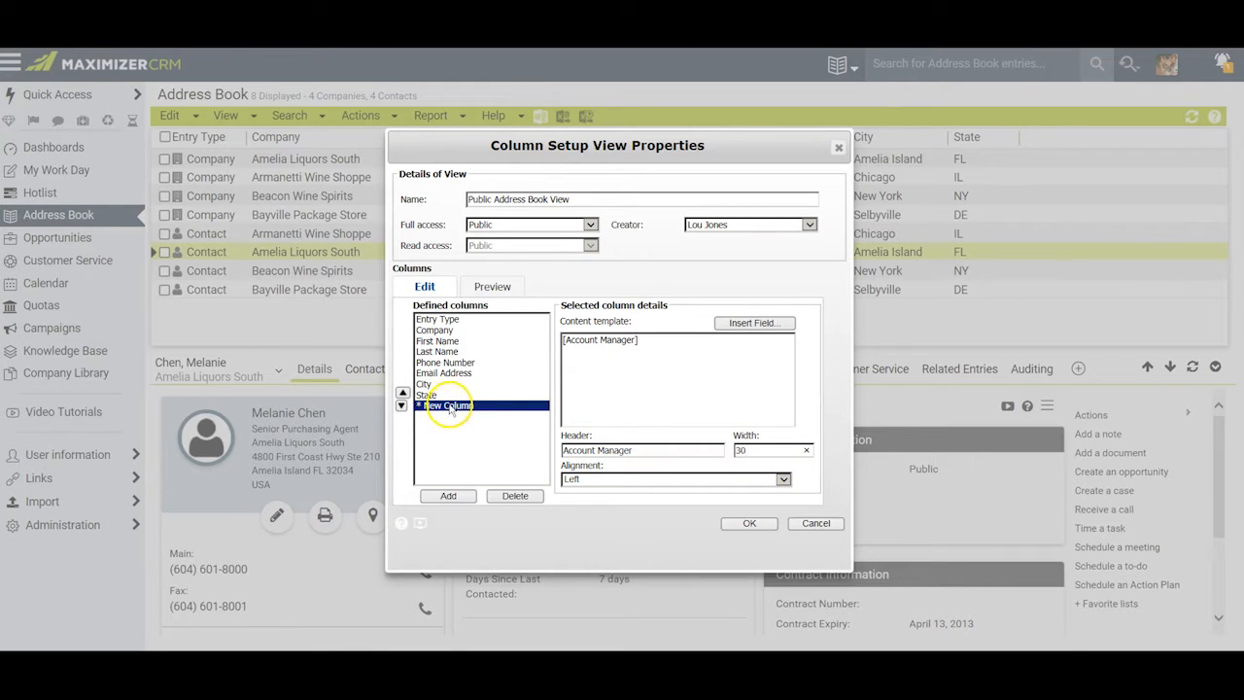
Move the Account Manager column up to directly after Last Name, save the setup and apply it to the Address Book list
left_click(403, 394)
left_click(402, 394)
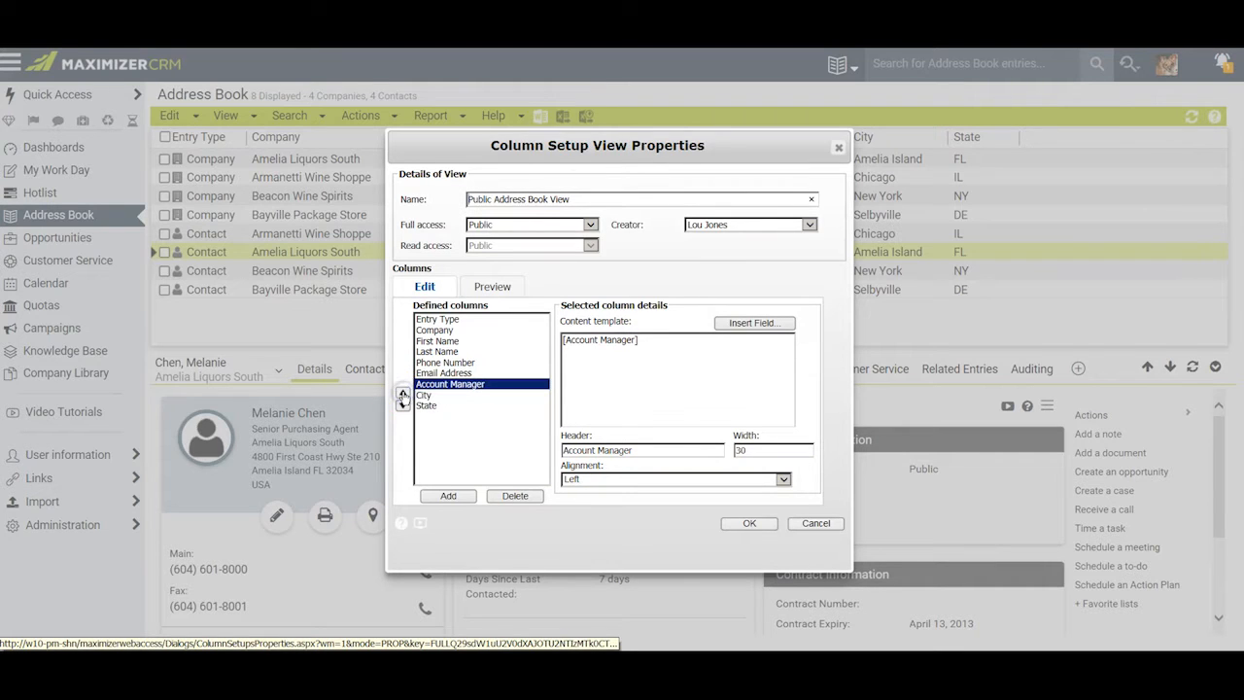
left_click(403, 394)
left_click(403, 393)
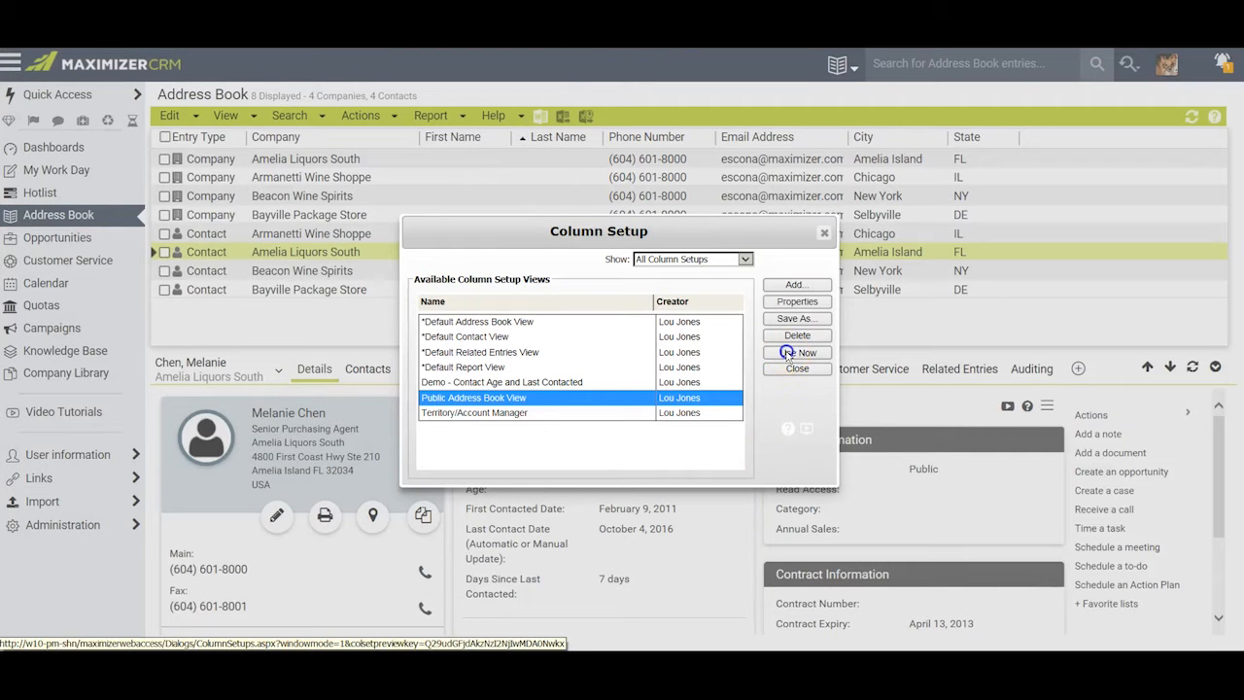
left_click(787, 352)
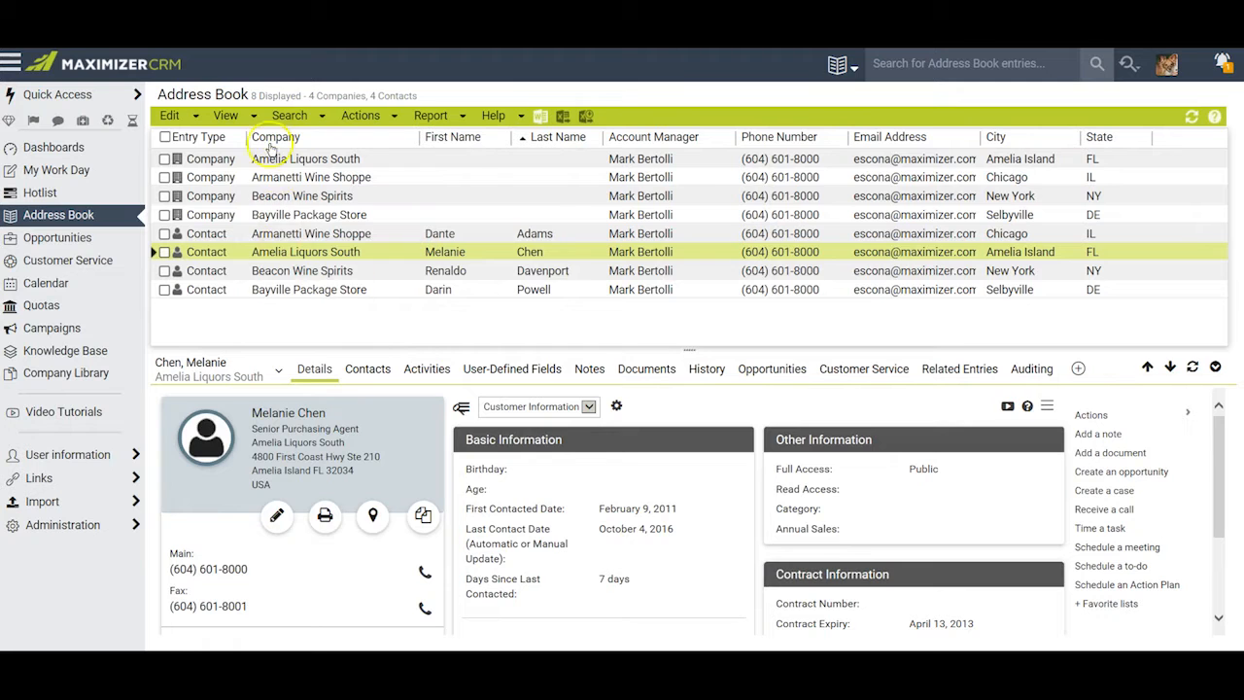
Save a copy of the Public Address Book View column setup under the name My View
left_click(233, 119)
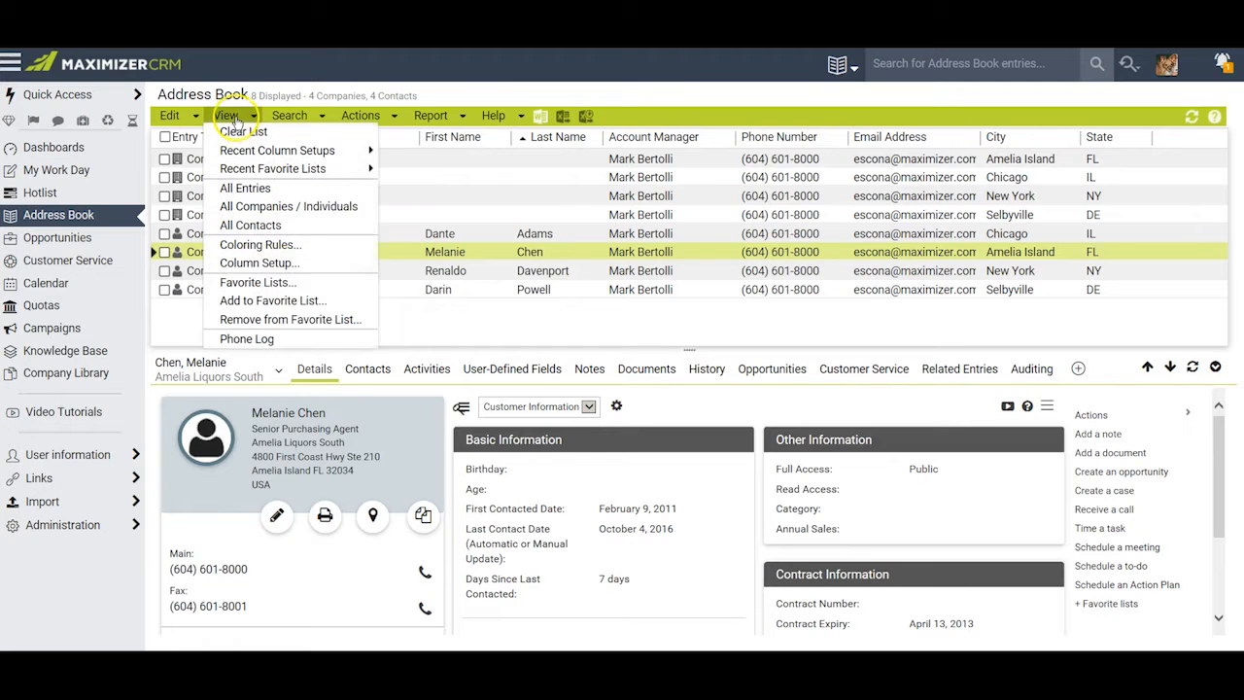
left_click(248, 263)
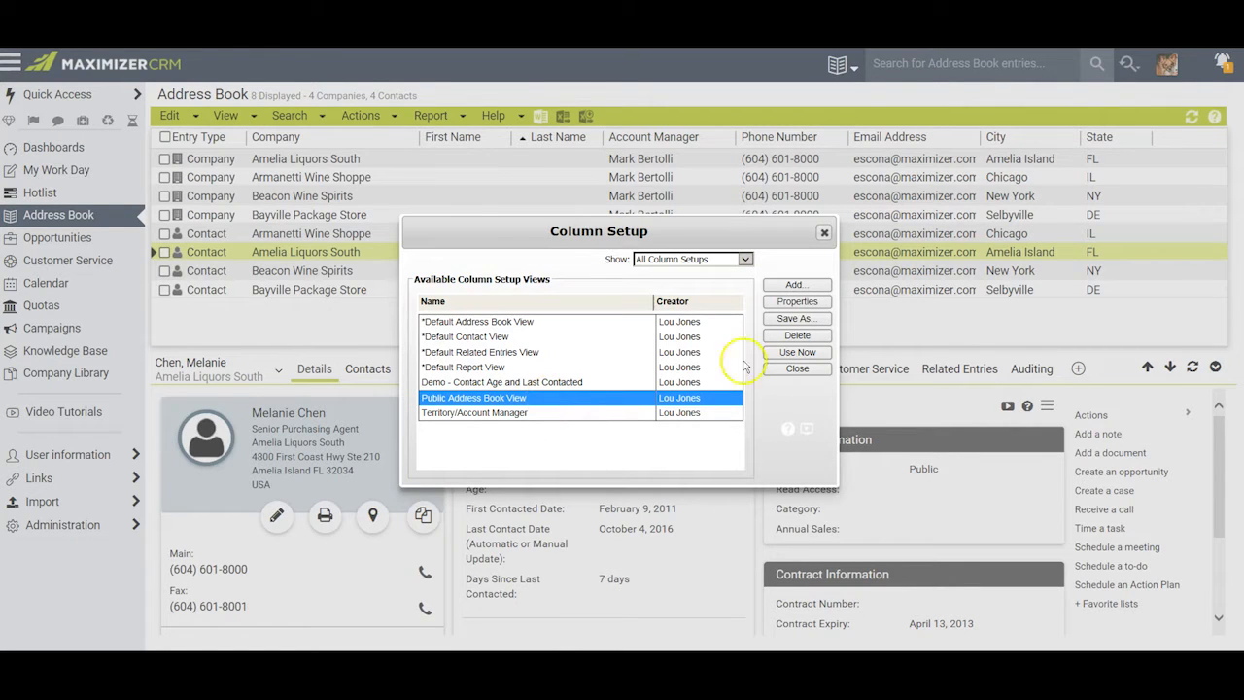
left_click(793, 319)
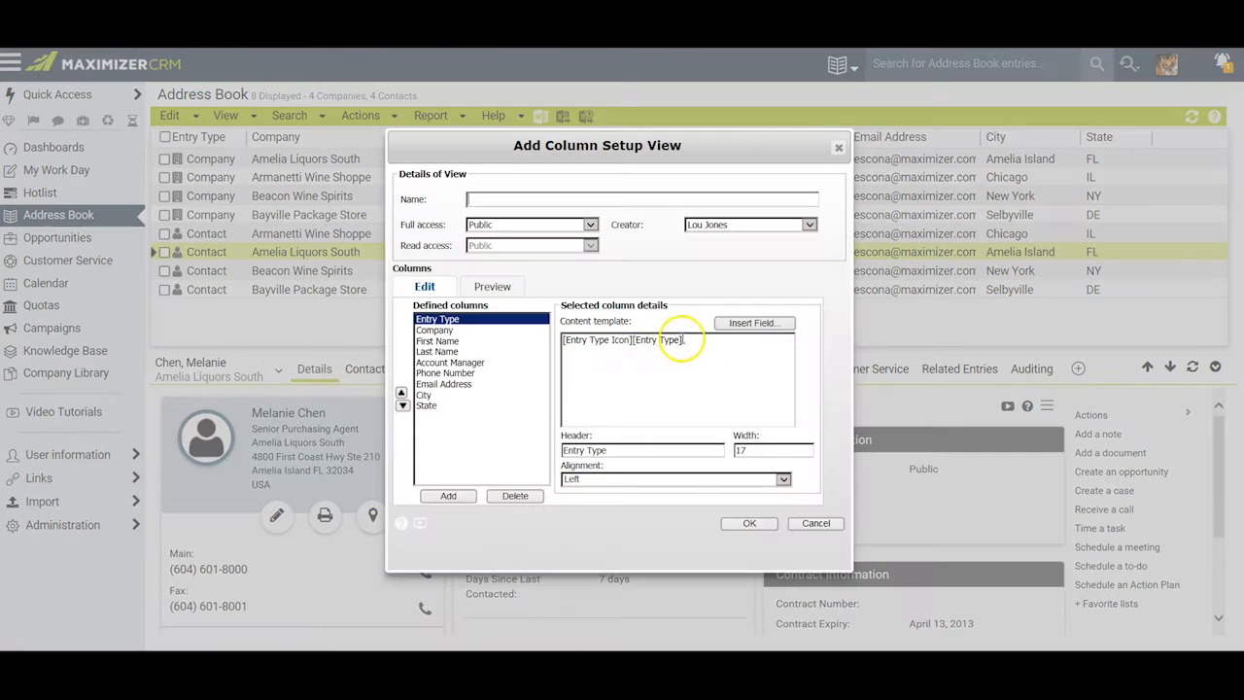
left_click(487, 201)
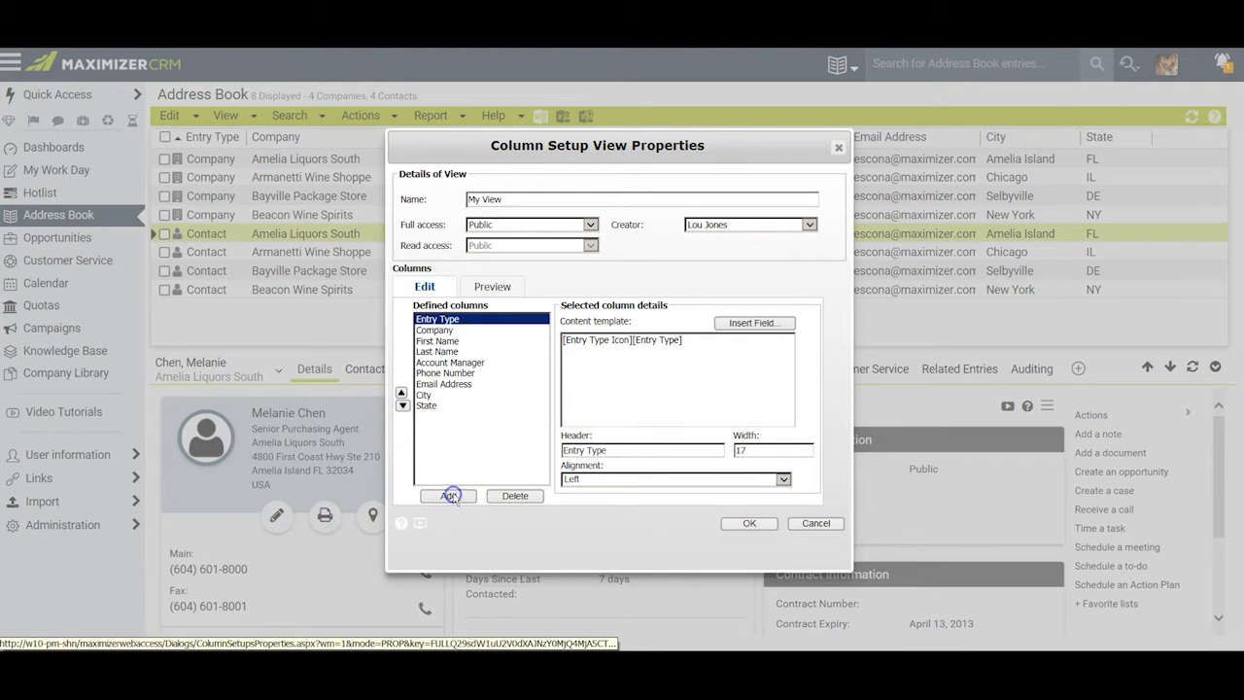
Add a column for the user-defined field Customer Interests to My View, save it and apply the view to the list
left_click(450, 496)
left_click(763, 323)
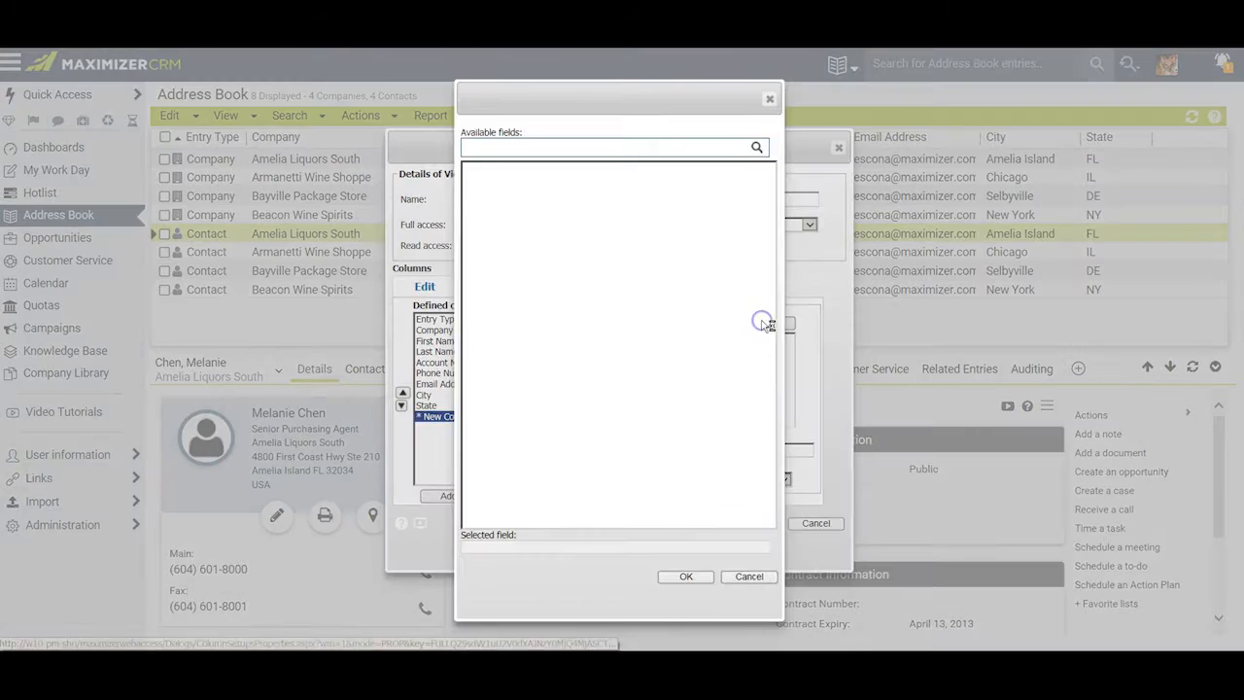
left_click(472, 171)
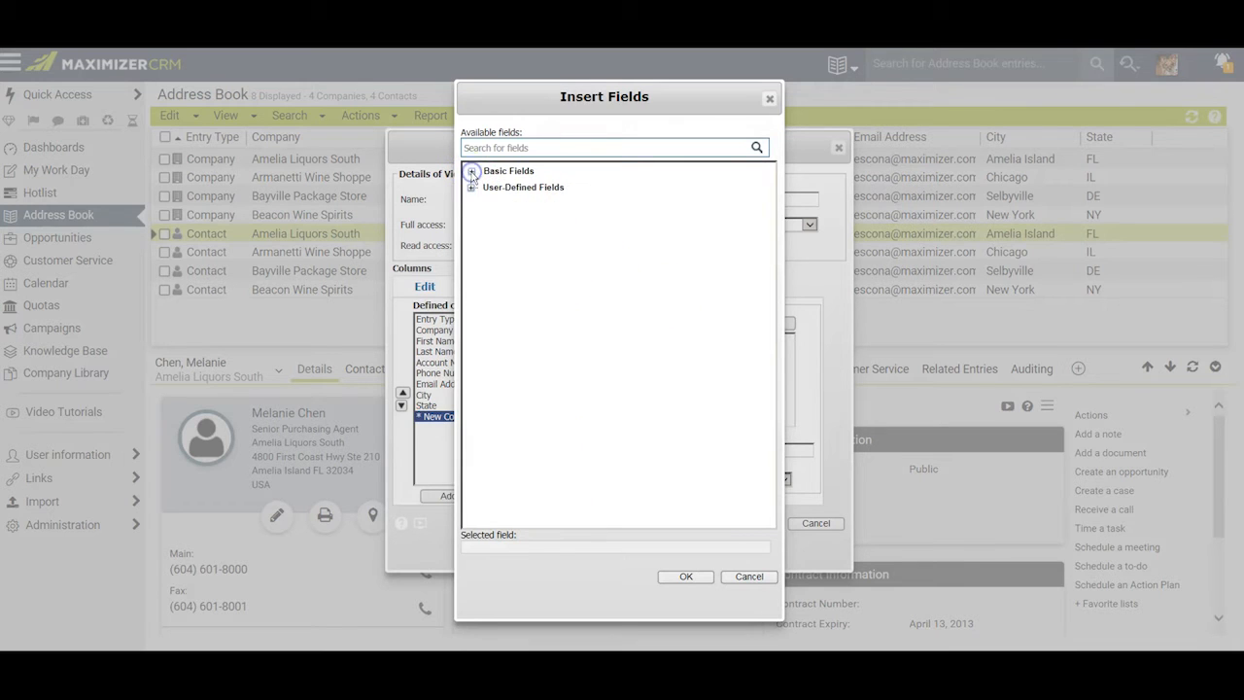
left_click(471, 188)
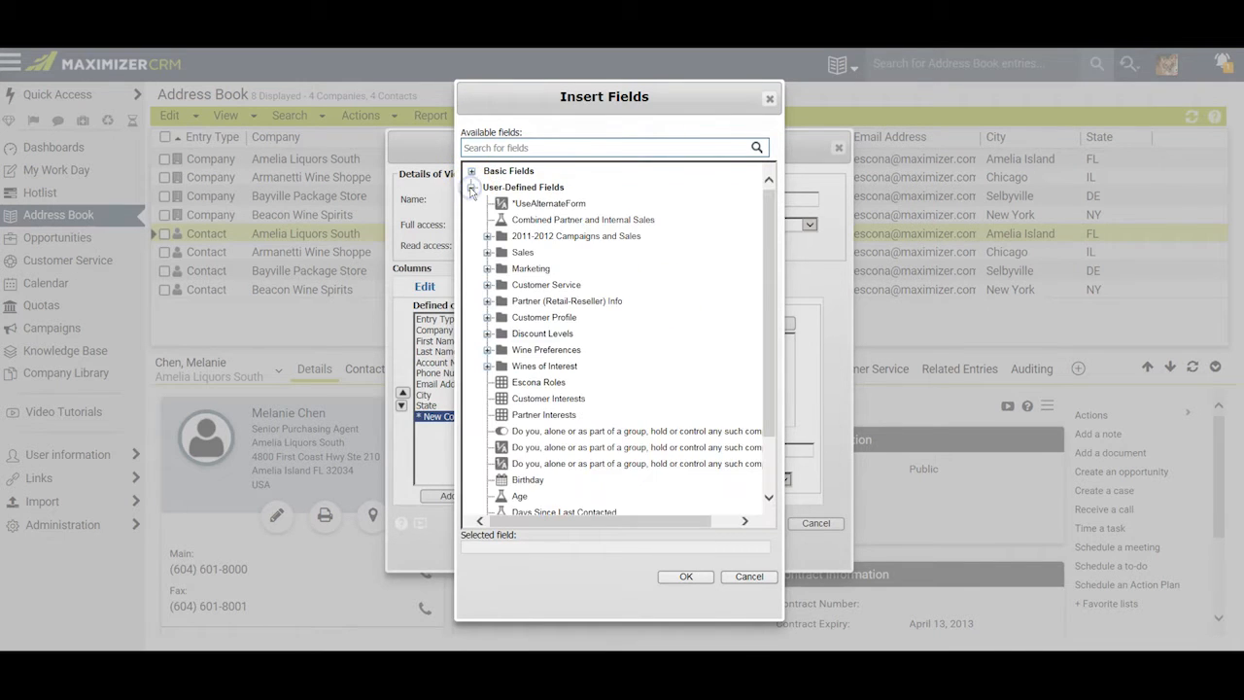
left_click(565, 398)
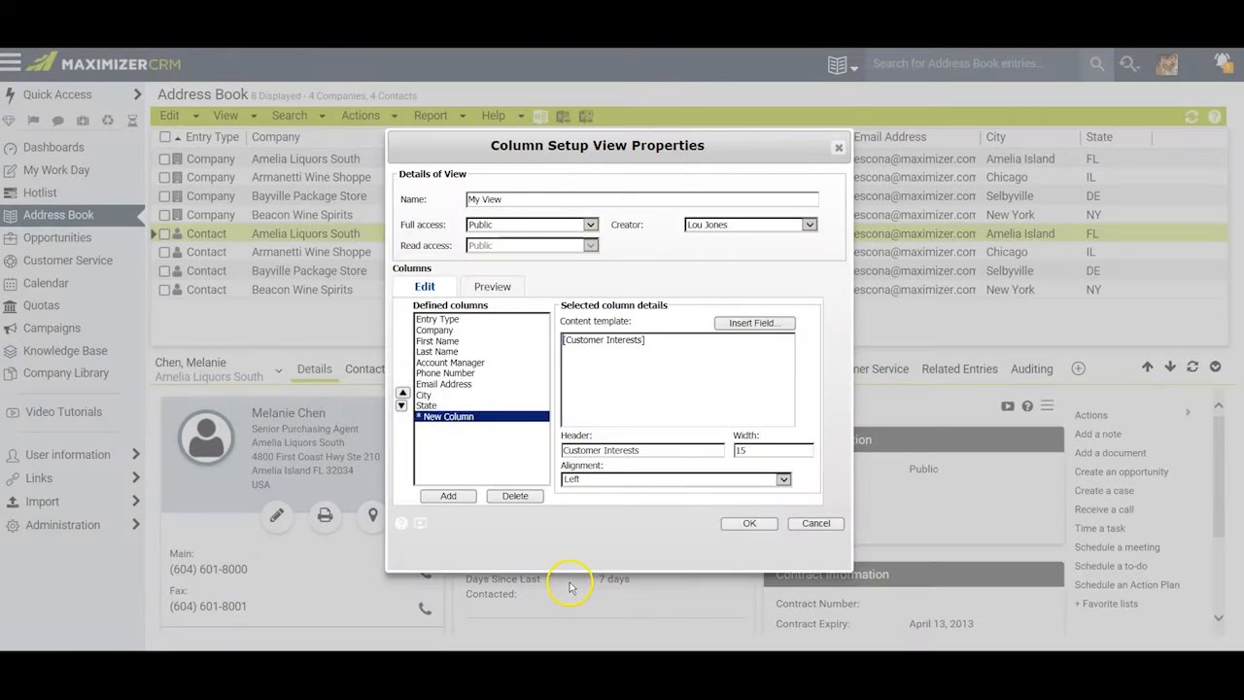
left_click(746, 523)
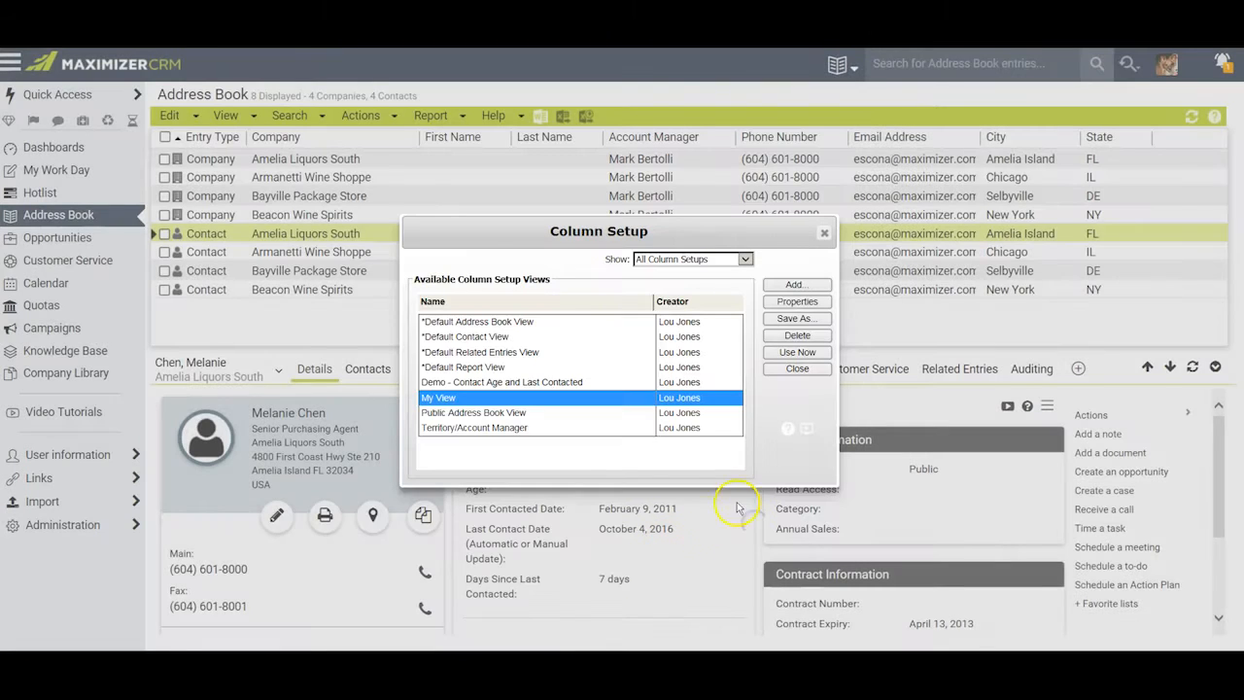
left_click(797, 352)
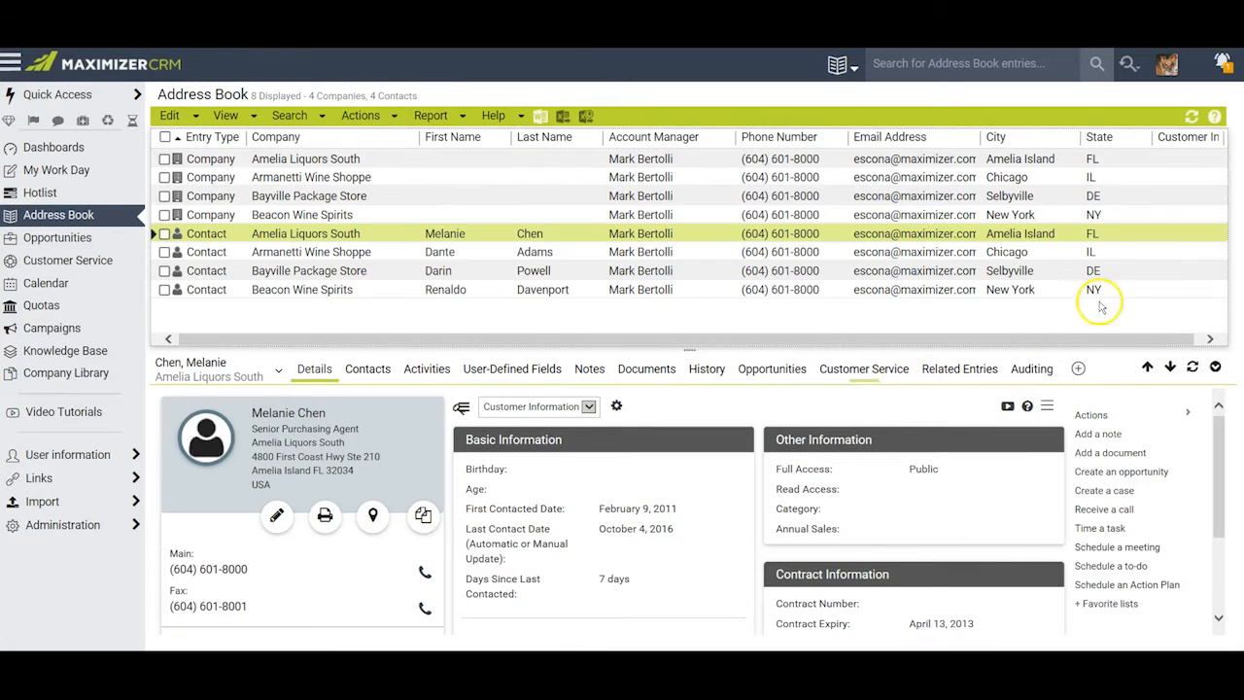
left_click_drag(875, 340, 991, 339)
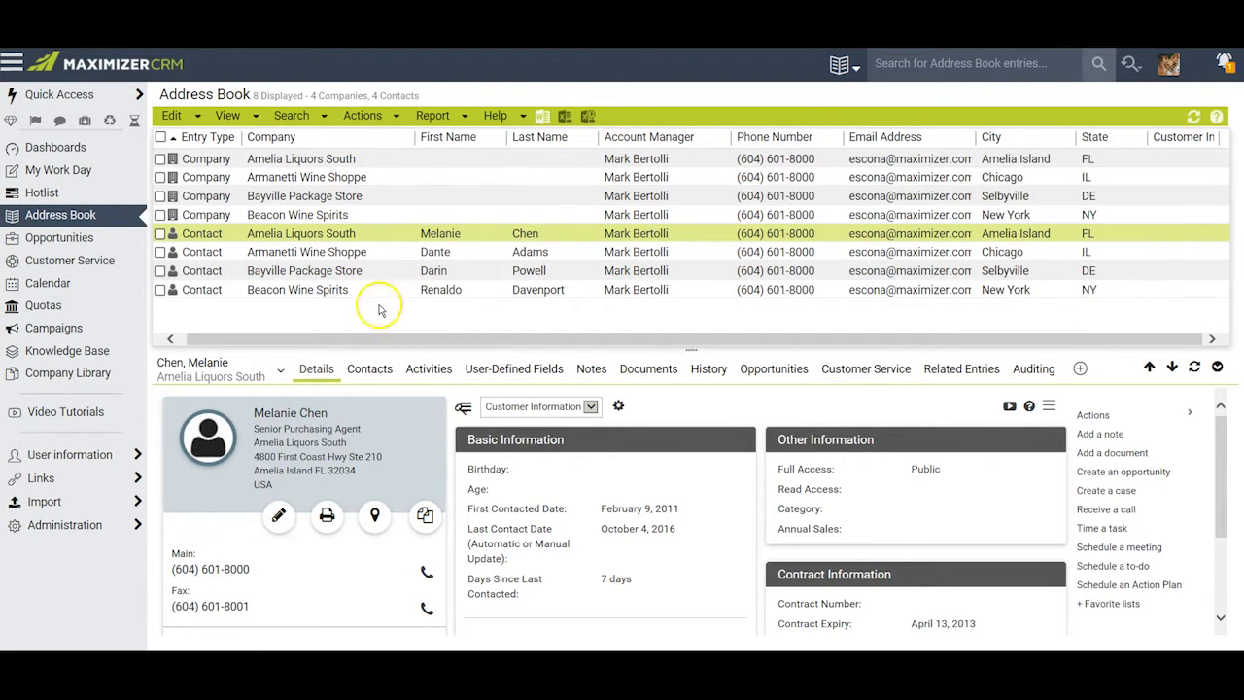
Start a new Address Book column setup view and name it Test
left_click(229, 117)
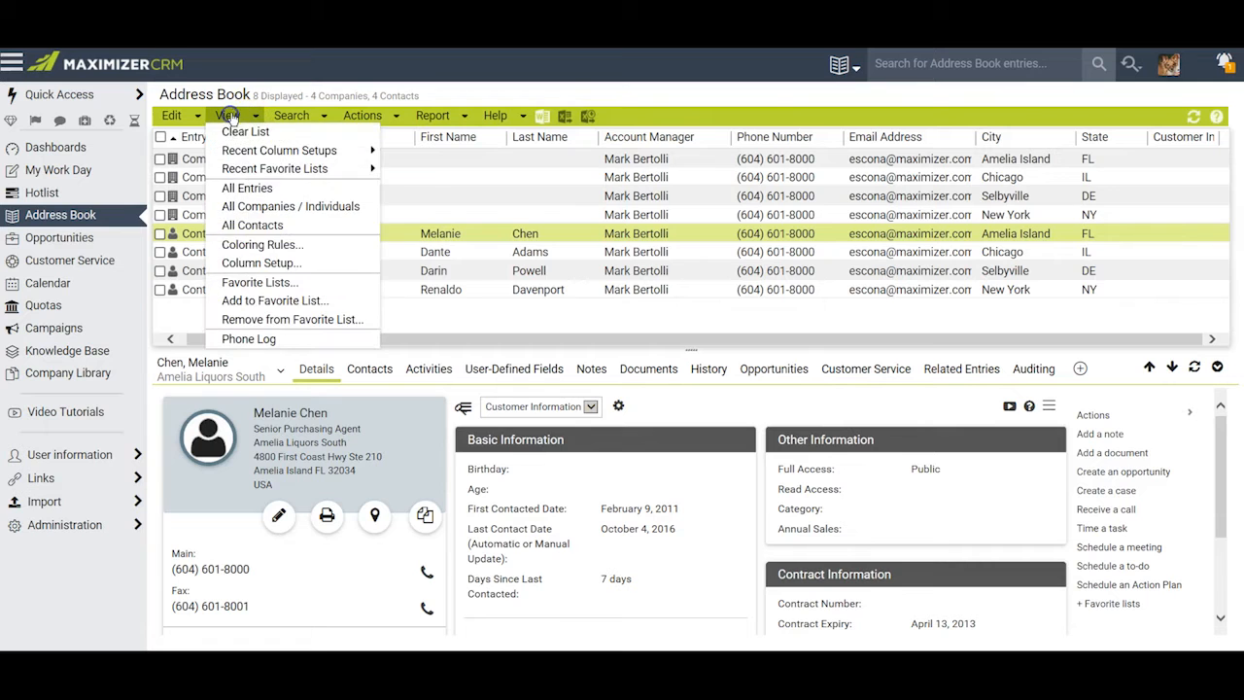
left_click(258, 262)
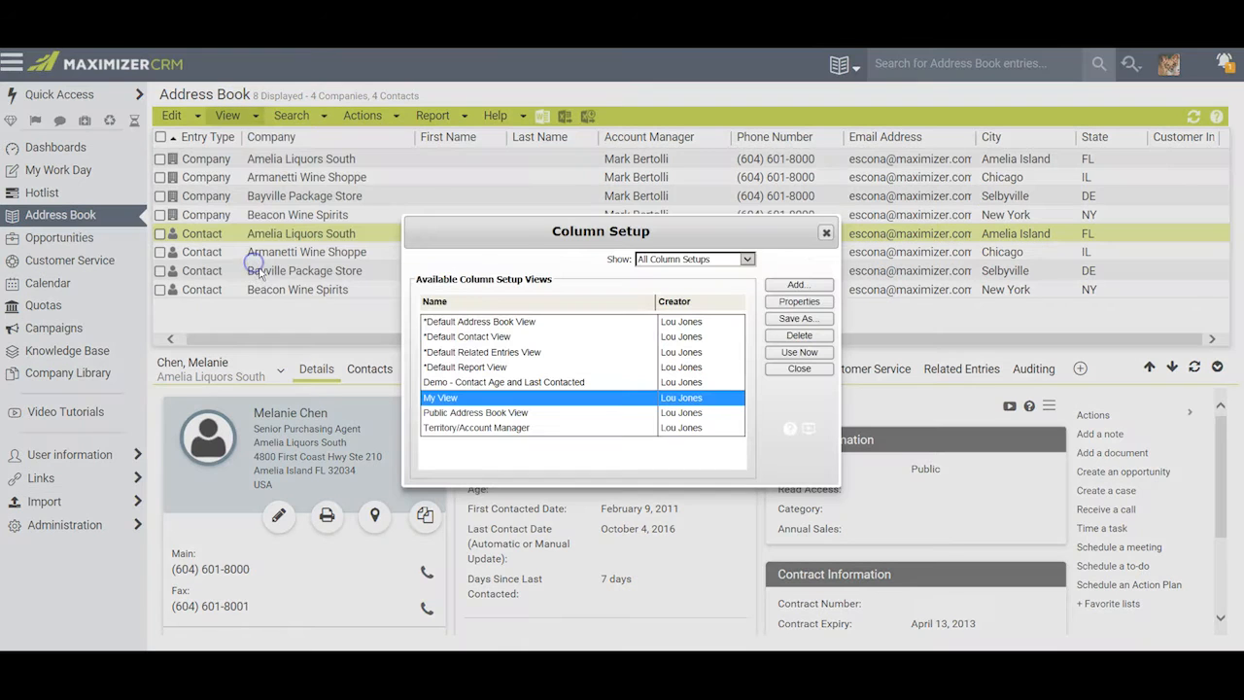
left_click(799, 285)
left_click(490, 199)
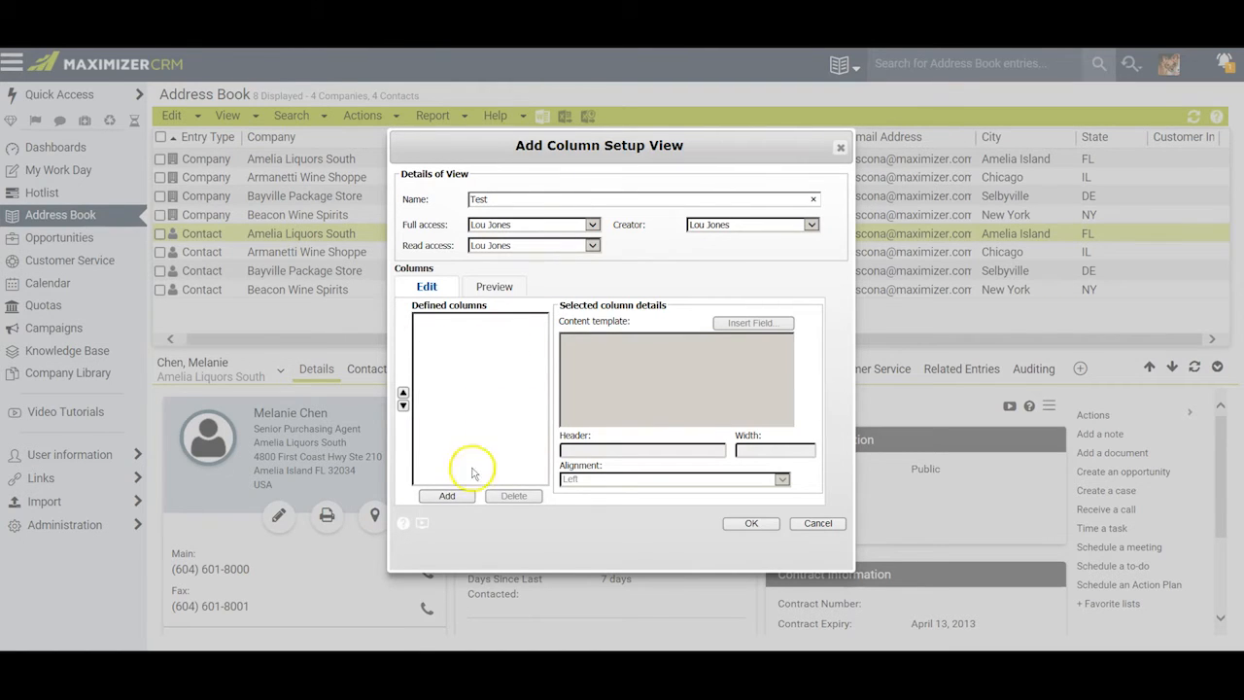
Add a first column to the Test view that combines the basic fields Entry Type Icon and Entry Type
left_click(447, 496)
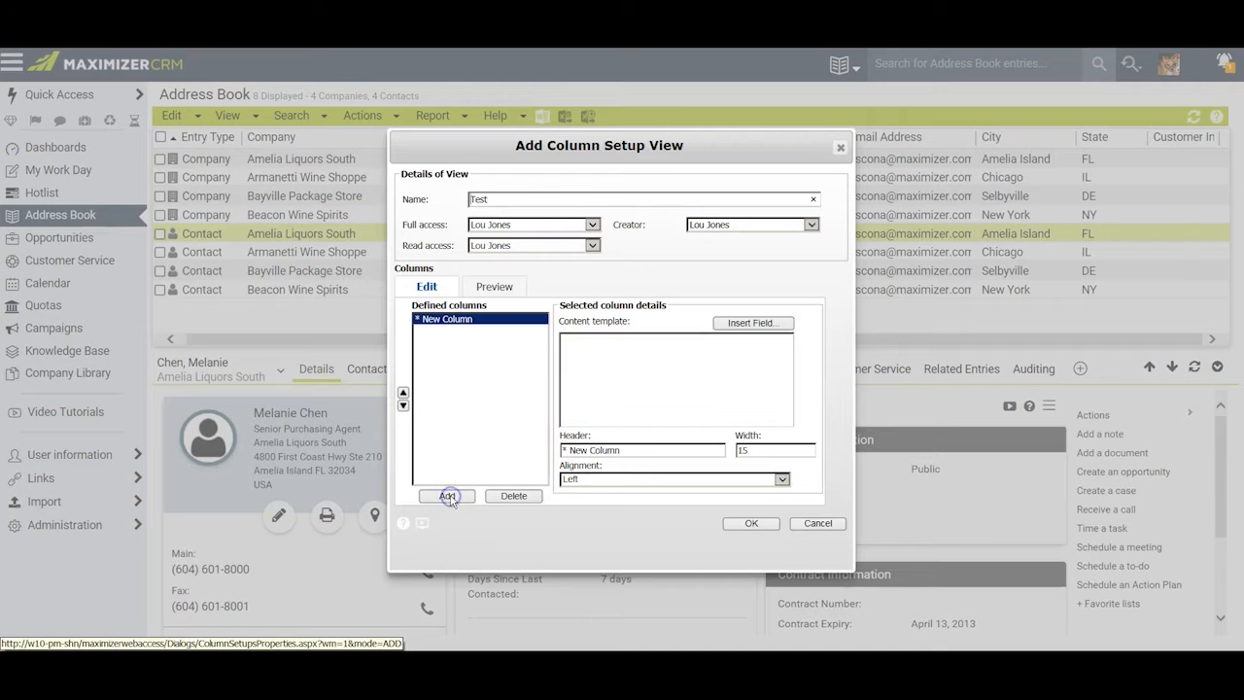
left_click(757, 325)
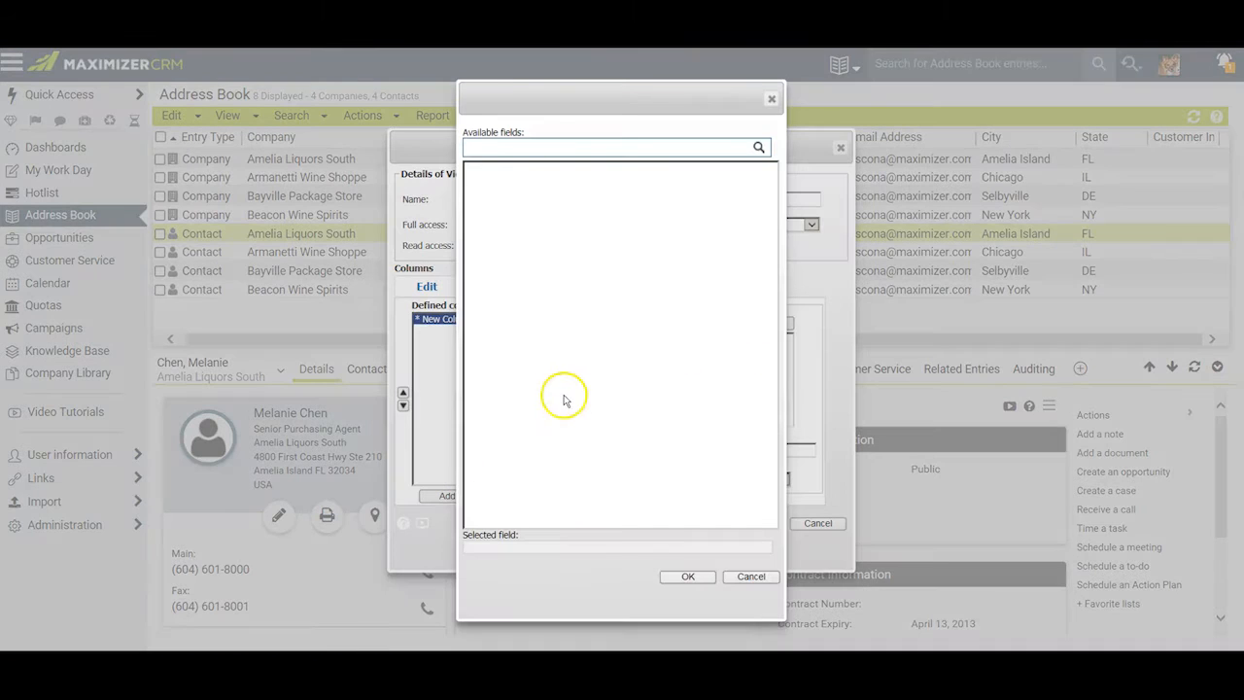
left_click_drag(775, 222, 772, 294)
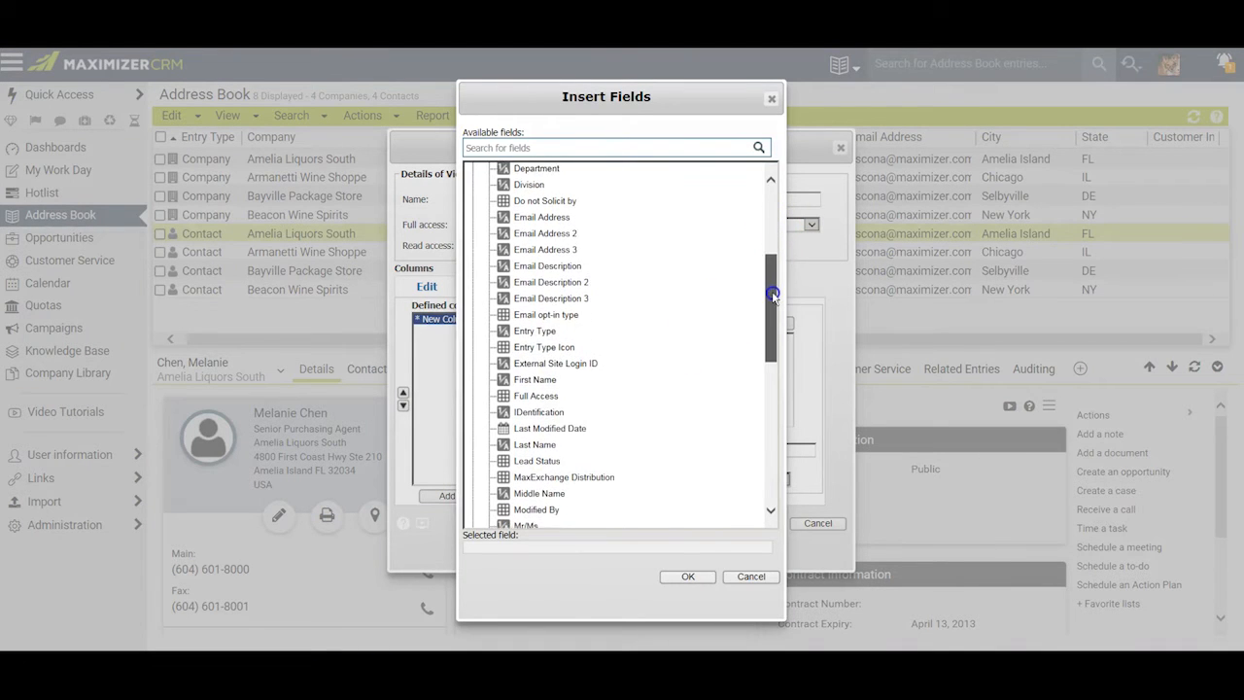
left_click(575, 348)
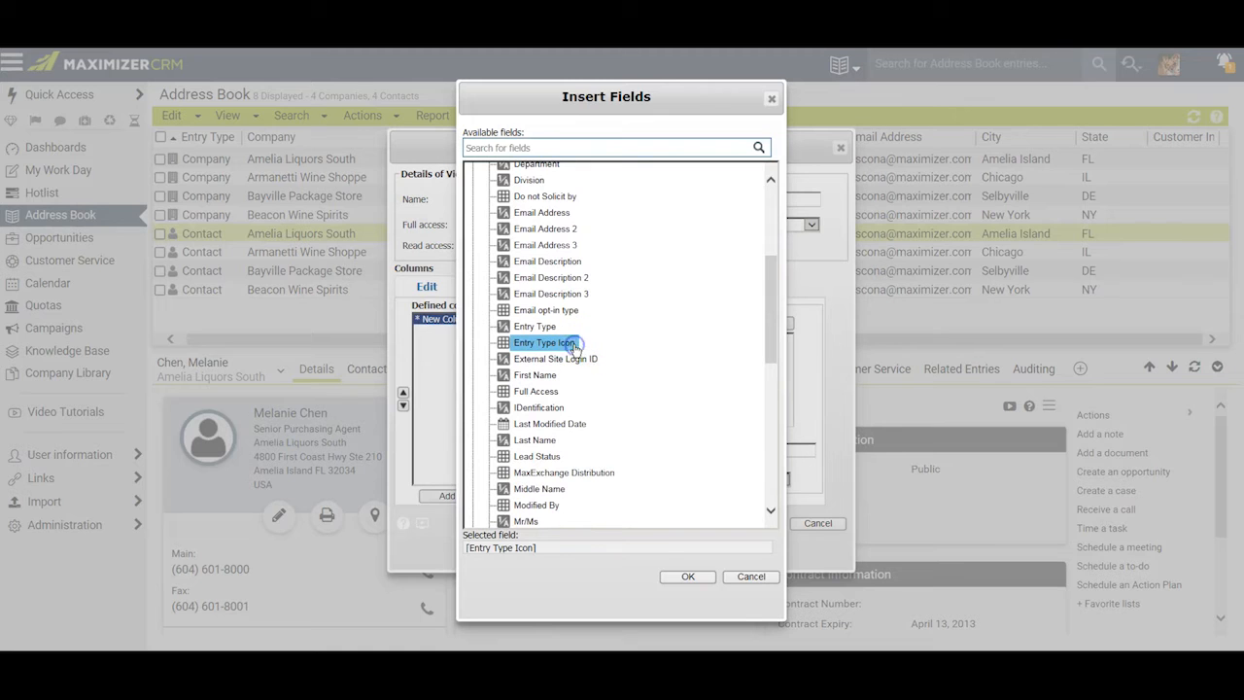
left_click(673, 579)
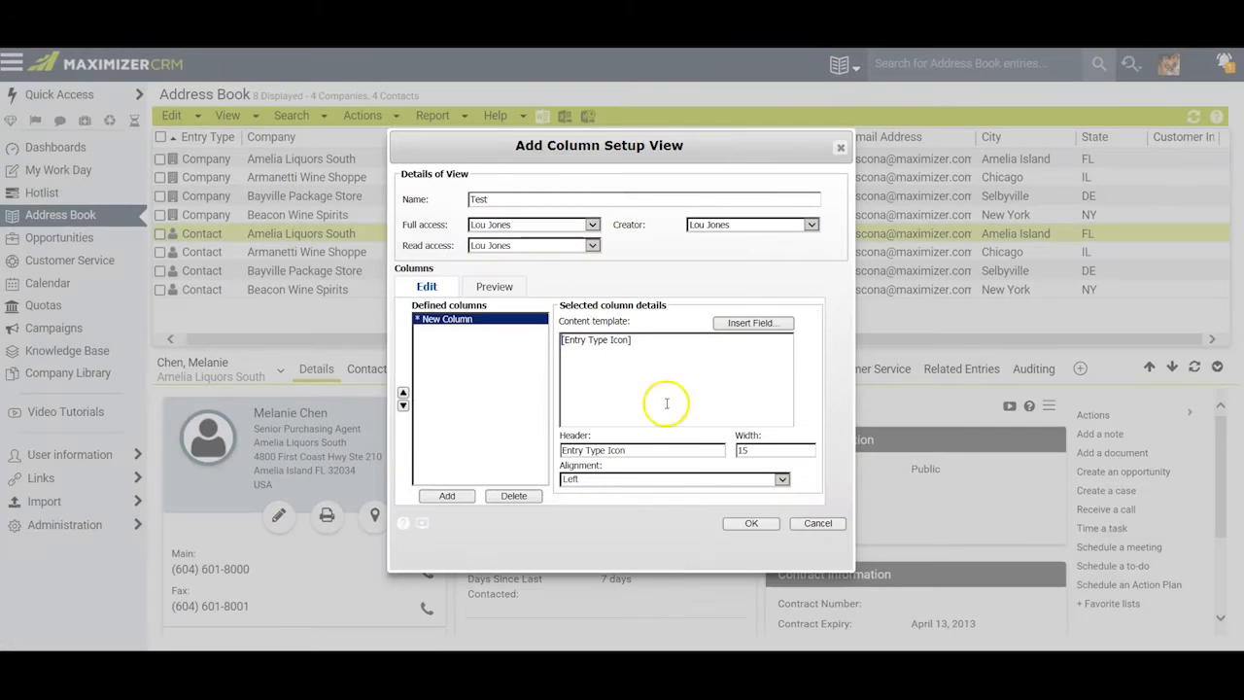
left_click(751, 324)
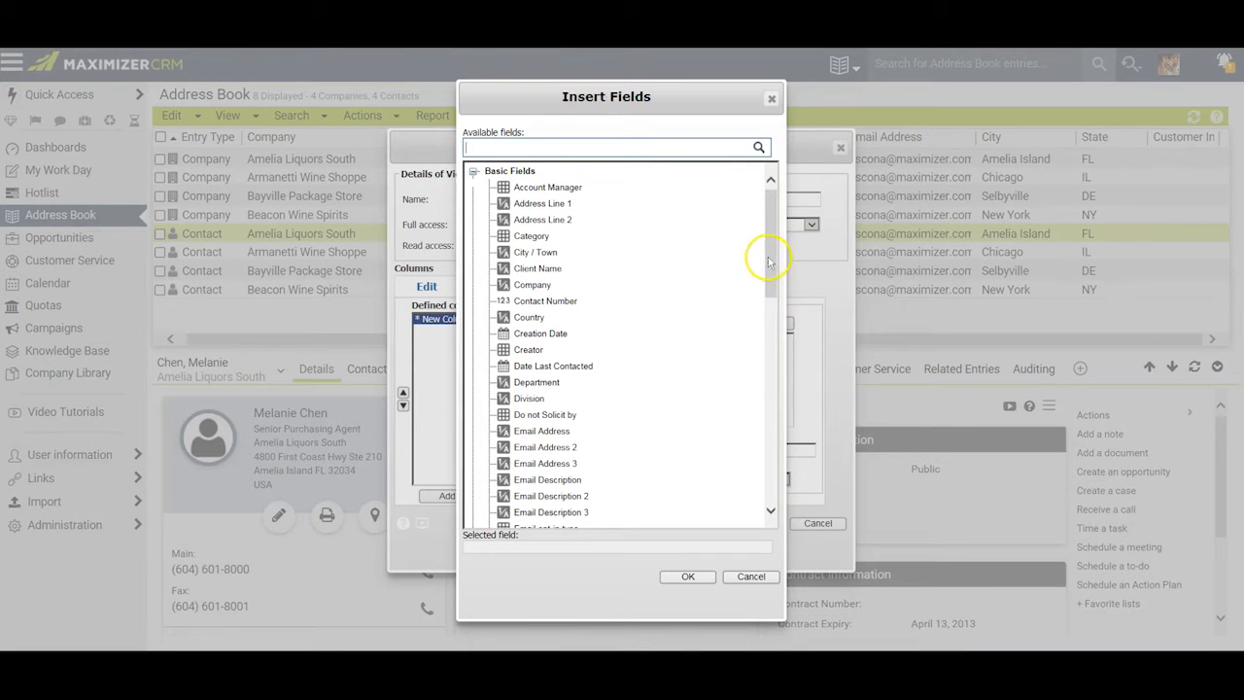
scroll(768, 260, "down", 4)
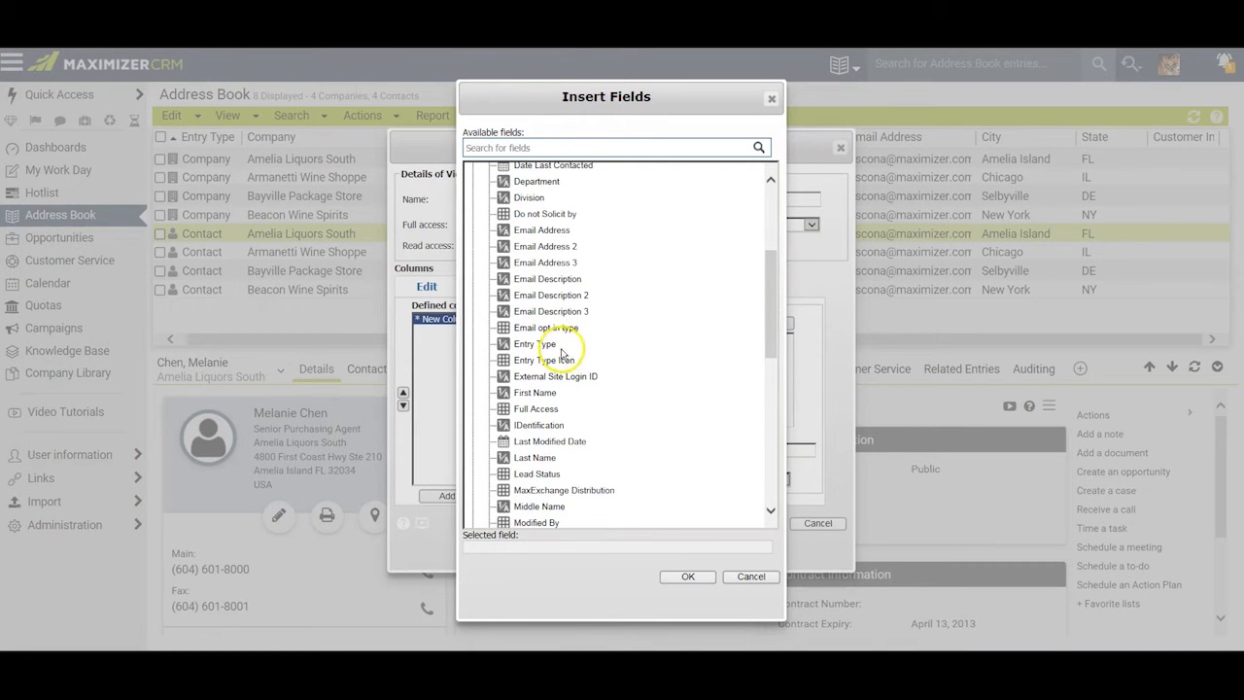
left_click(561, 348)
left_click(689, 577)
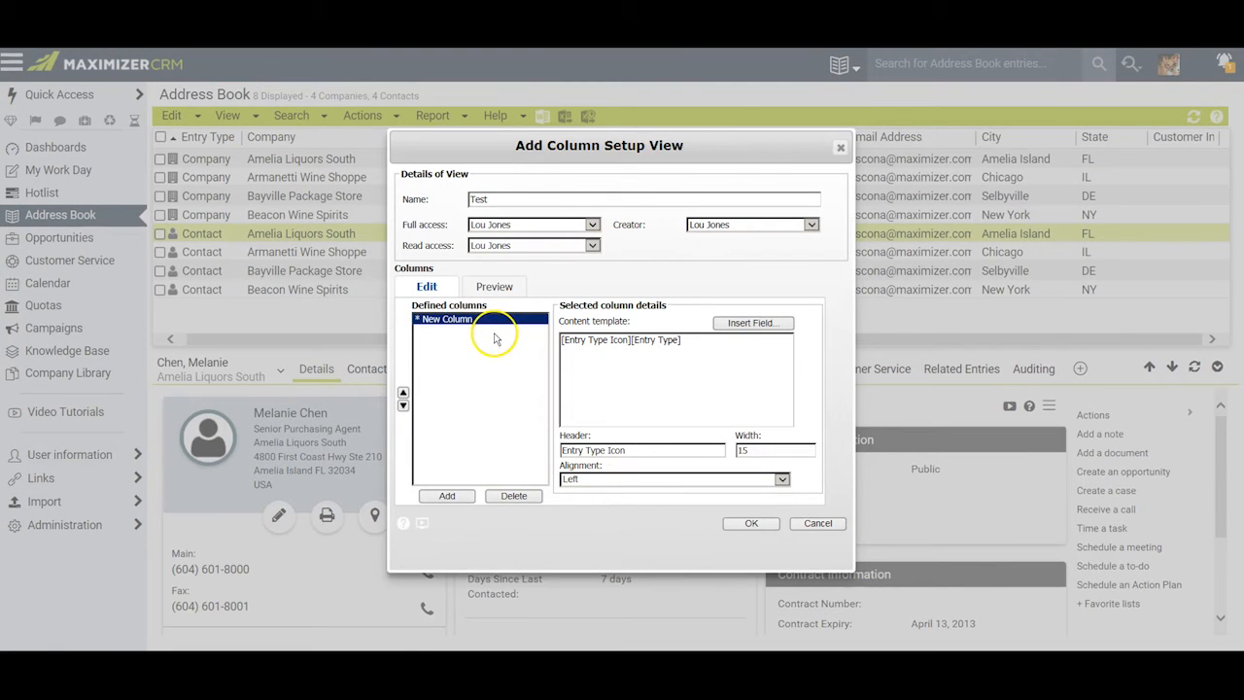
Add a second column to the Test view based on the basic field Account Manager
left_click(446, 495)
left_click(752, 322)
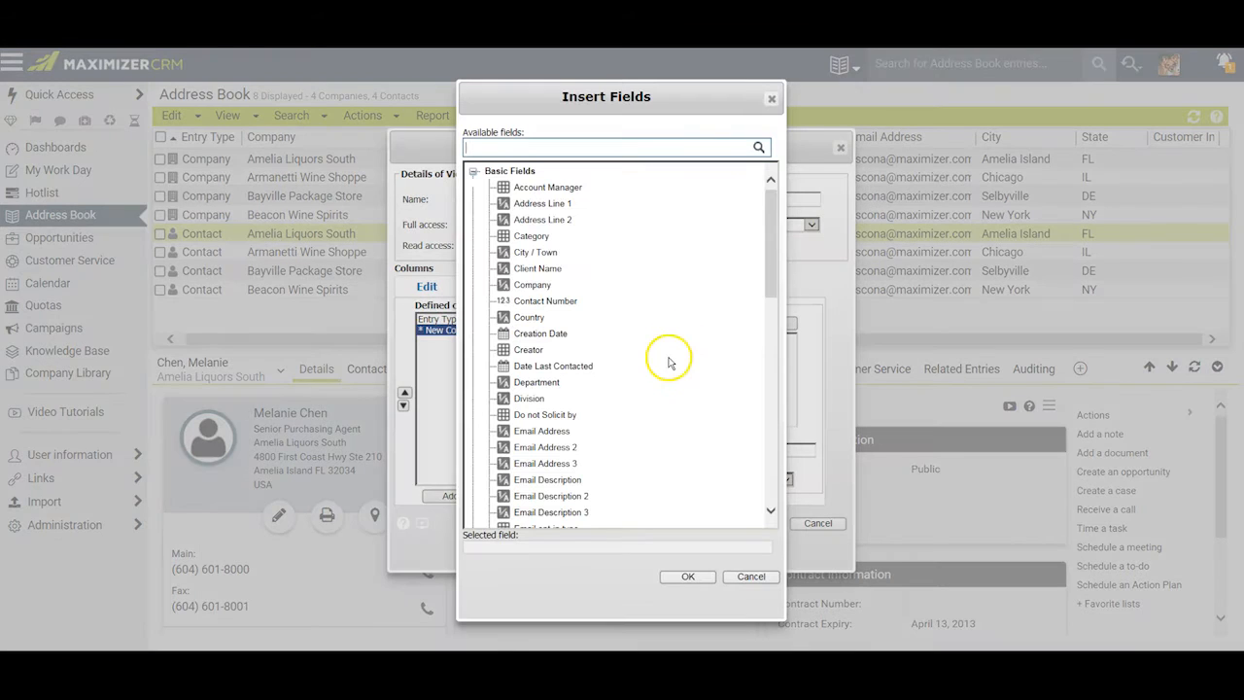
left_click(539, 186)
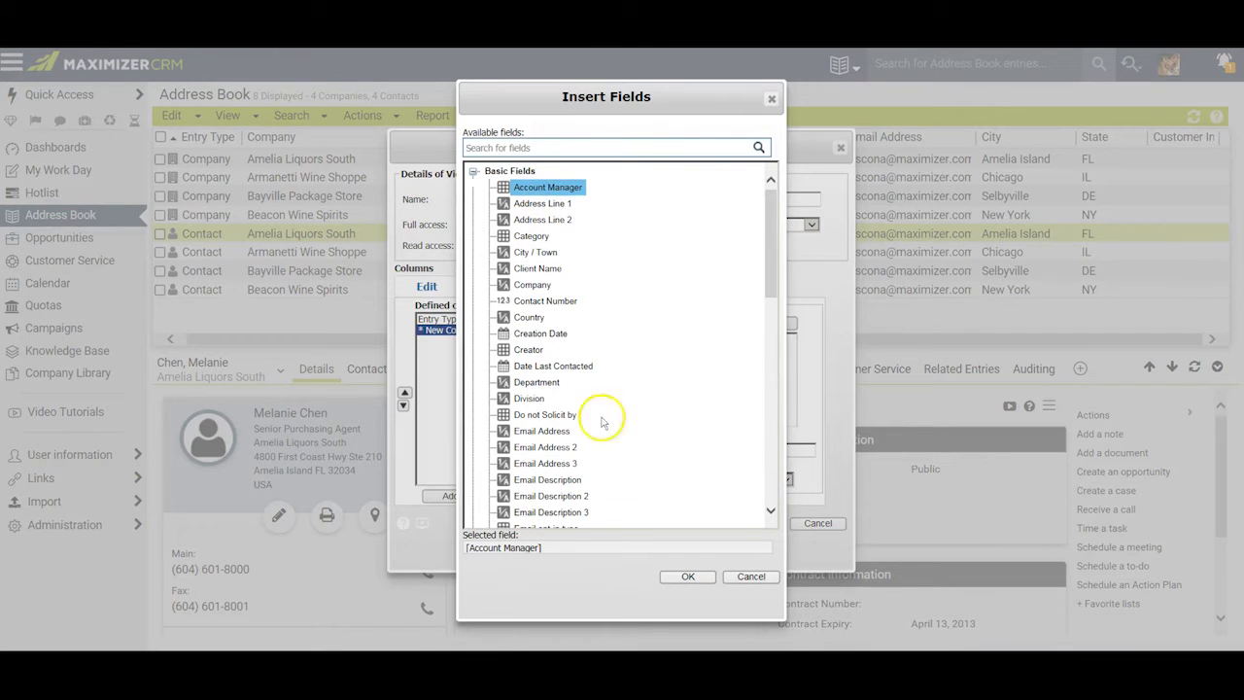
left_click(687, 576)
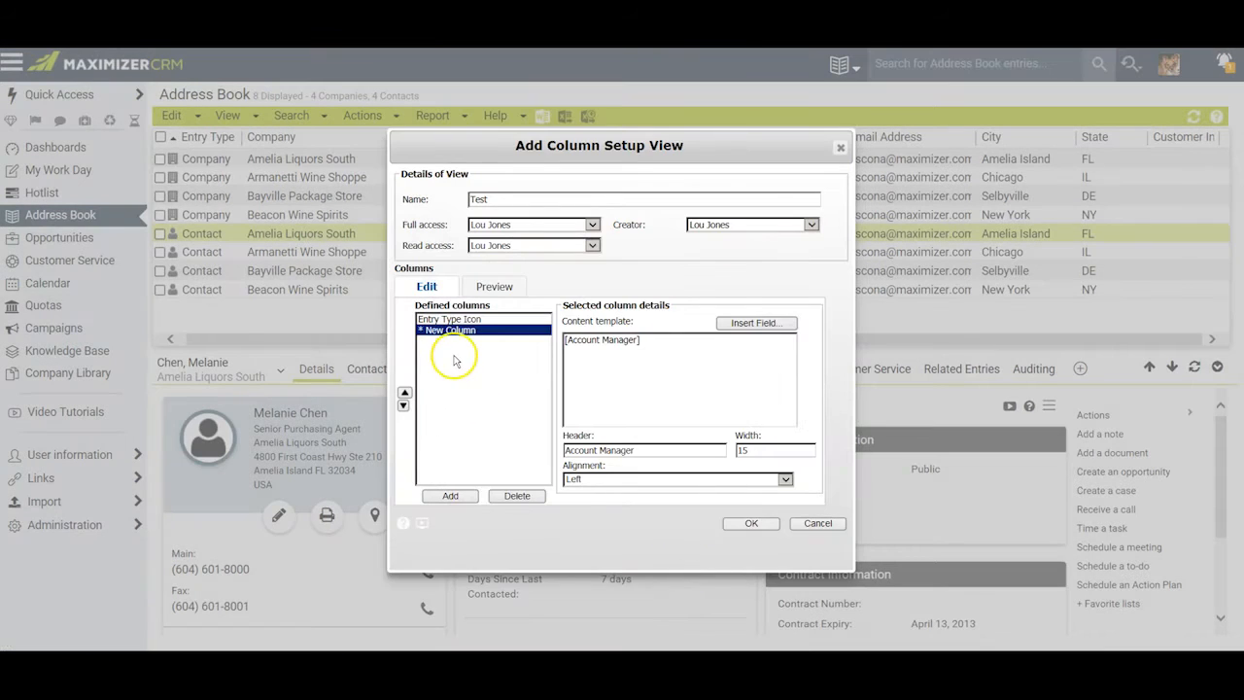
Add a third column based on the user-defined field Annual Sales from the Sales folder
left_click(450, 495)
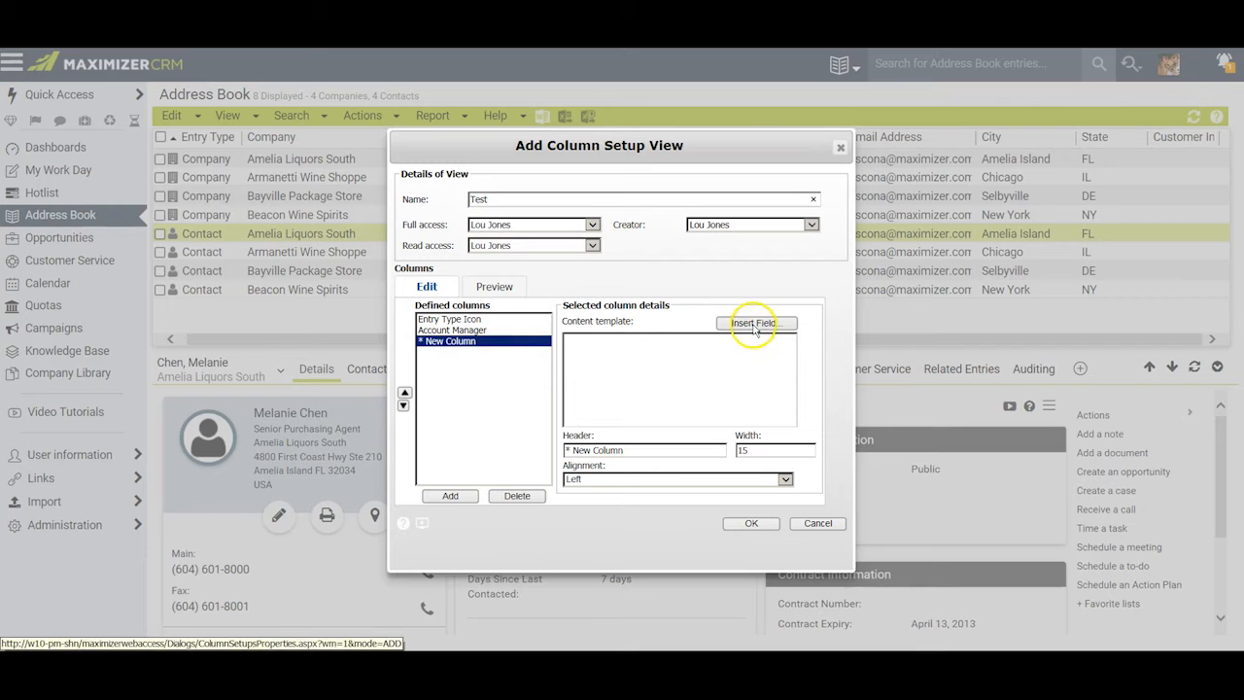
left_click(755, 325)
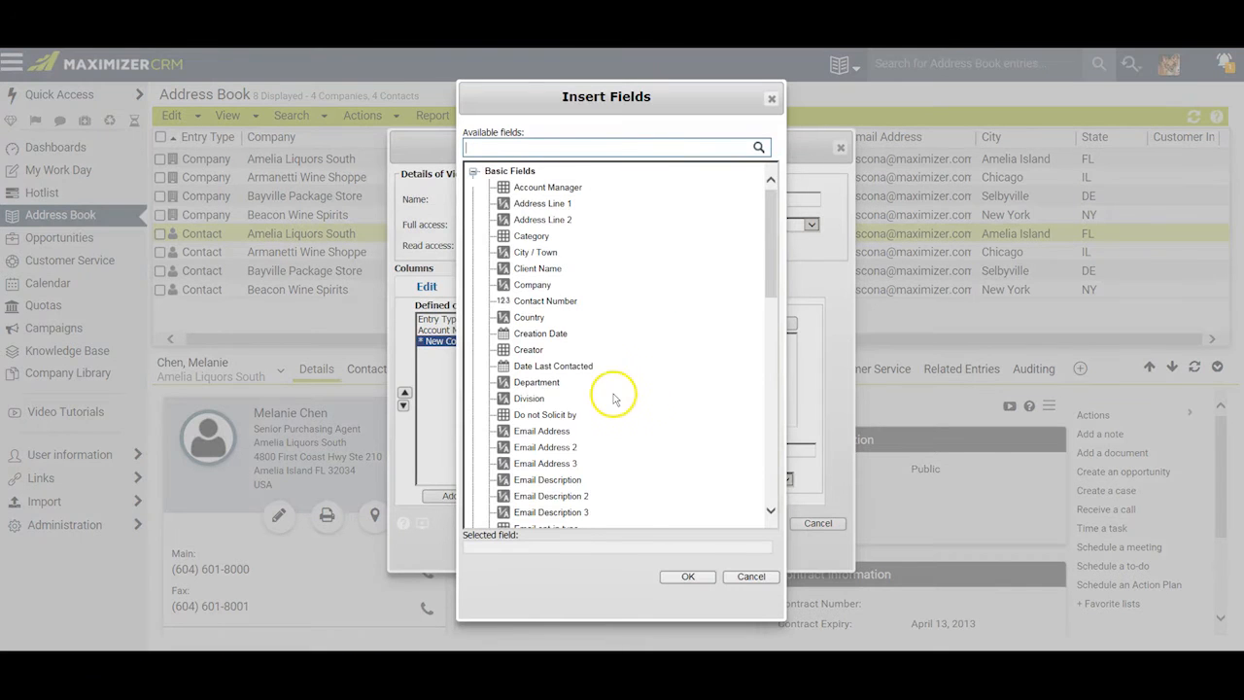
mouse_move(772, 249)
left_mouse_down()
mouse_move(781, 314)
mouse_move(788, 238)
left_mouse_up()
left_click(473, 171)
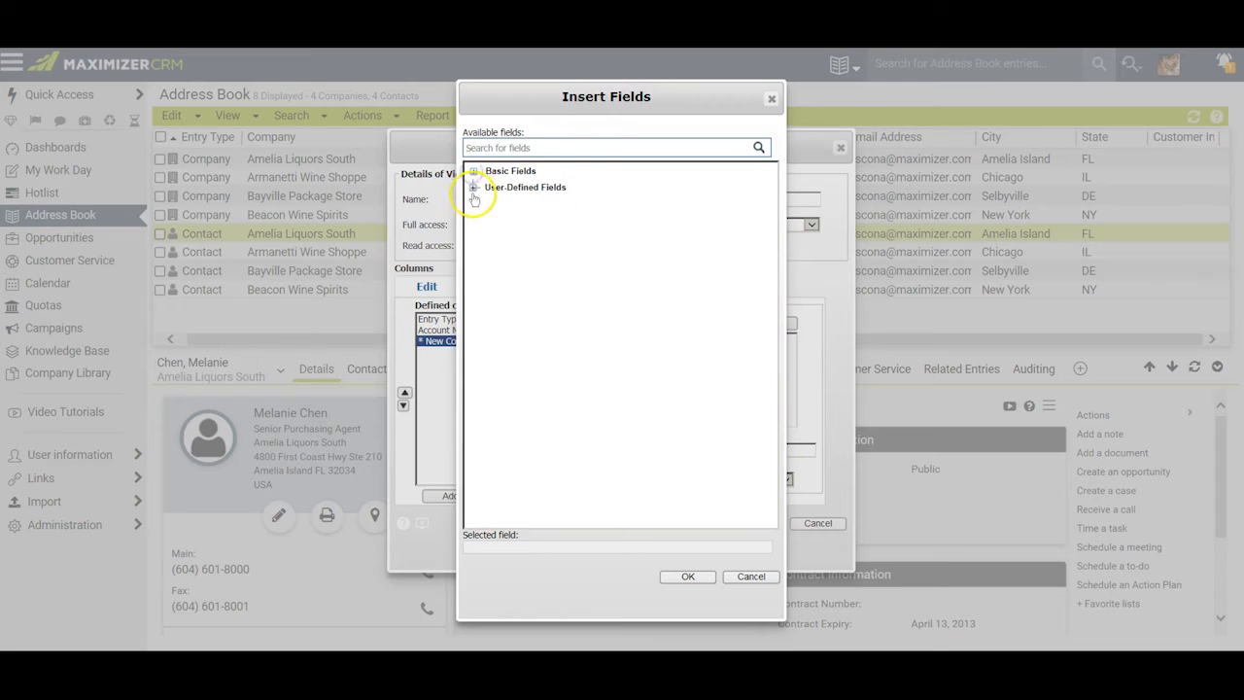
left_click(473, 187)
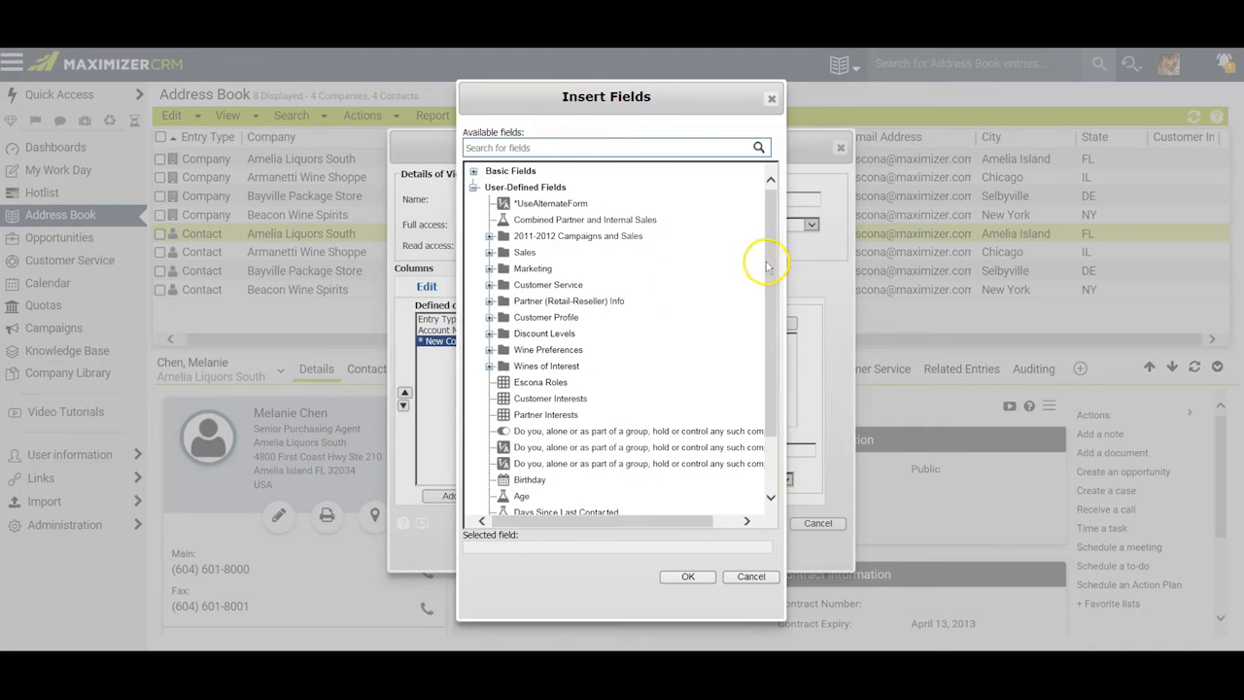
left_click(488, 253)
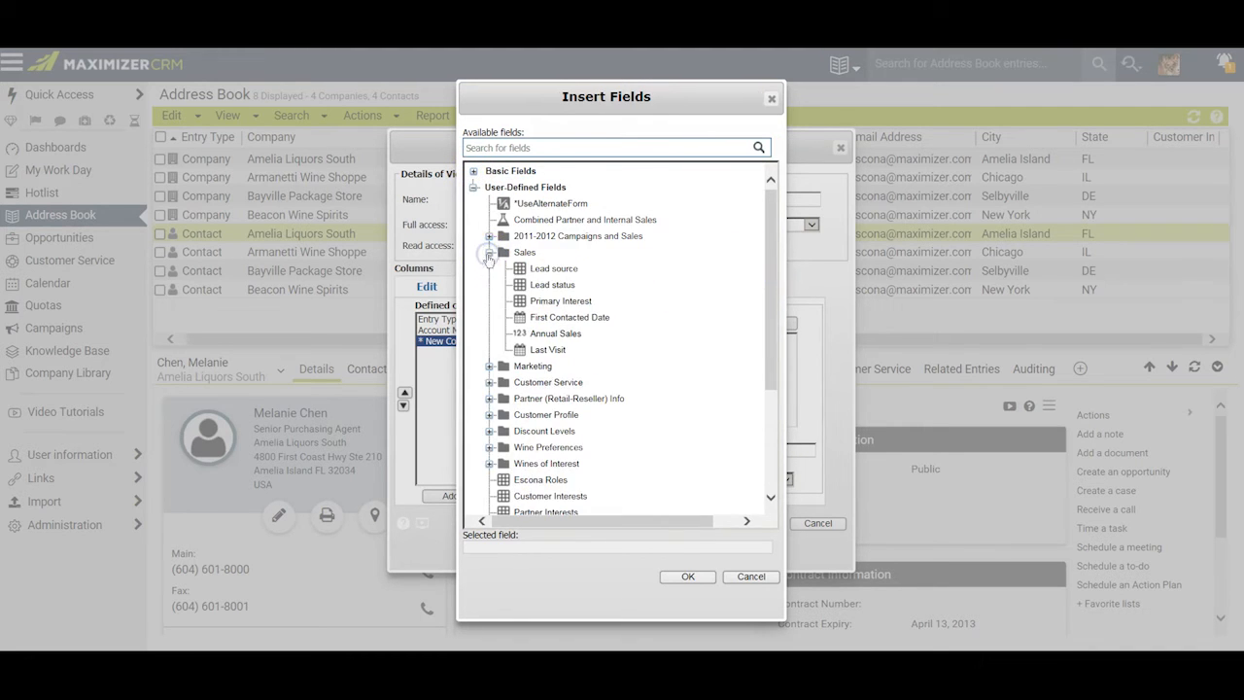
left_click(557, 334)
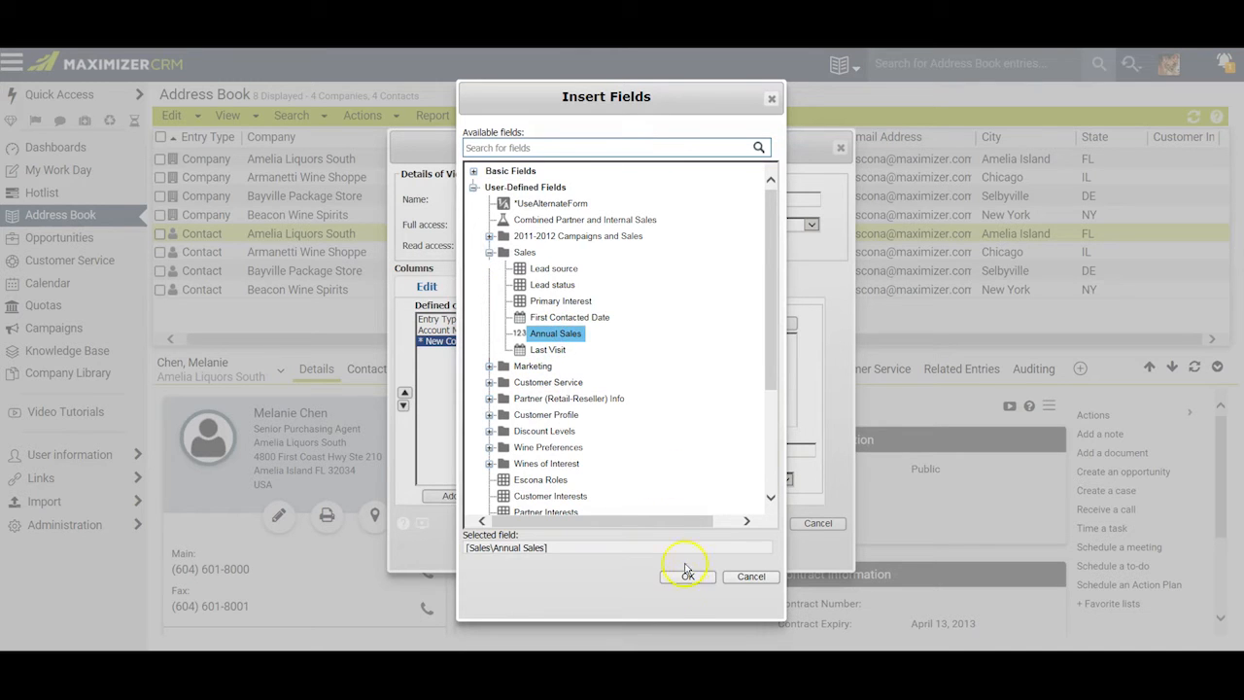
left_click(686, 576)
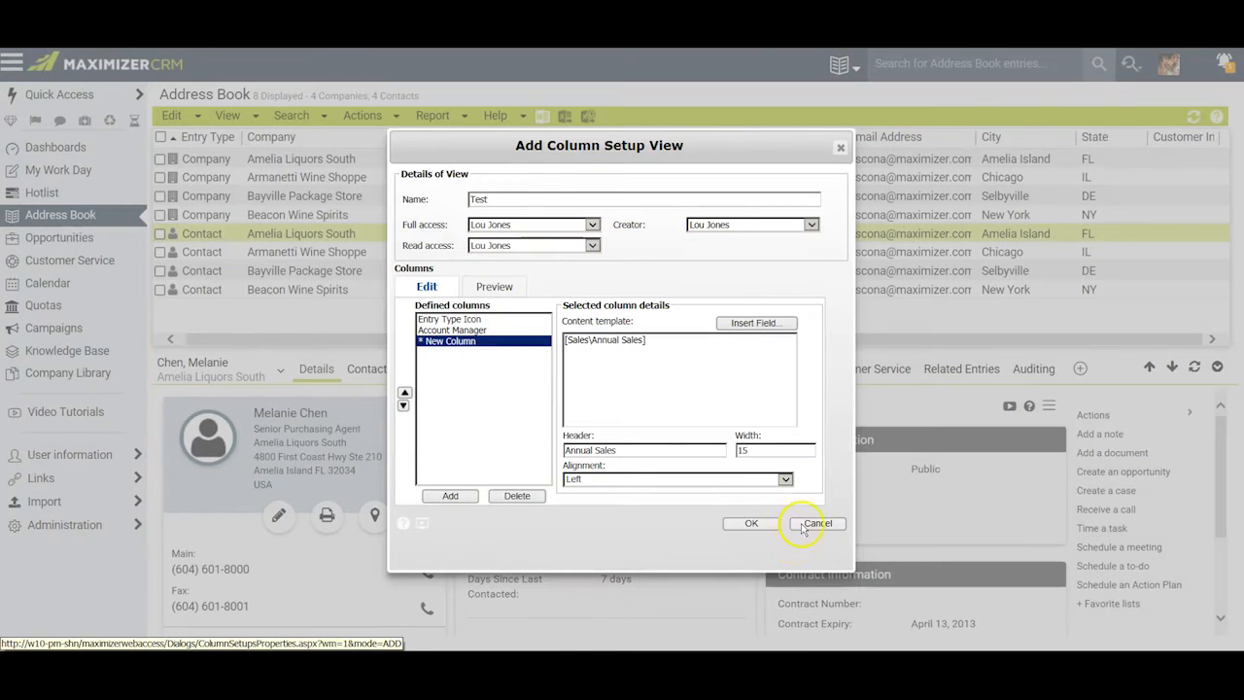
Save and apply the Test column setup, and widen its columns in the Address Book list
left_click(751, 522)
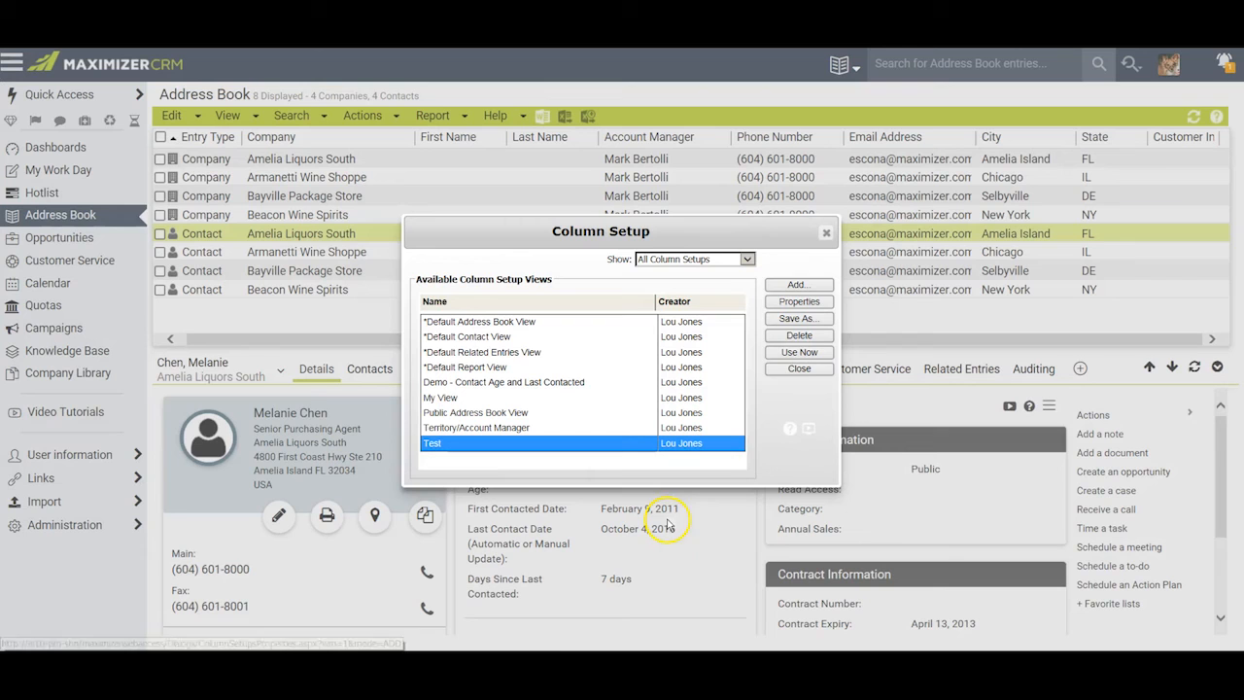
left_click(795, 352)
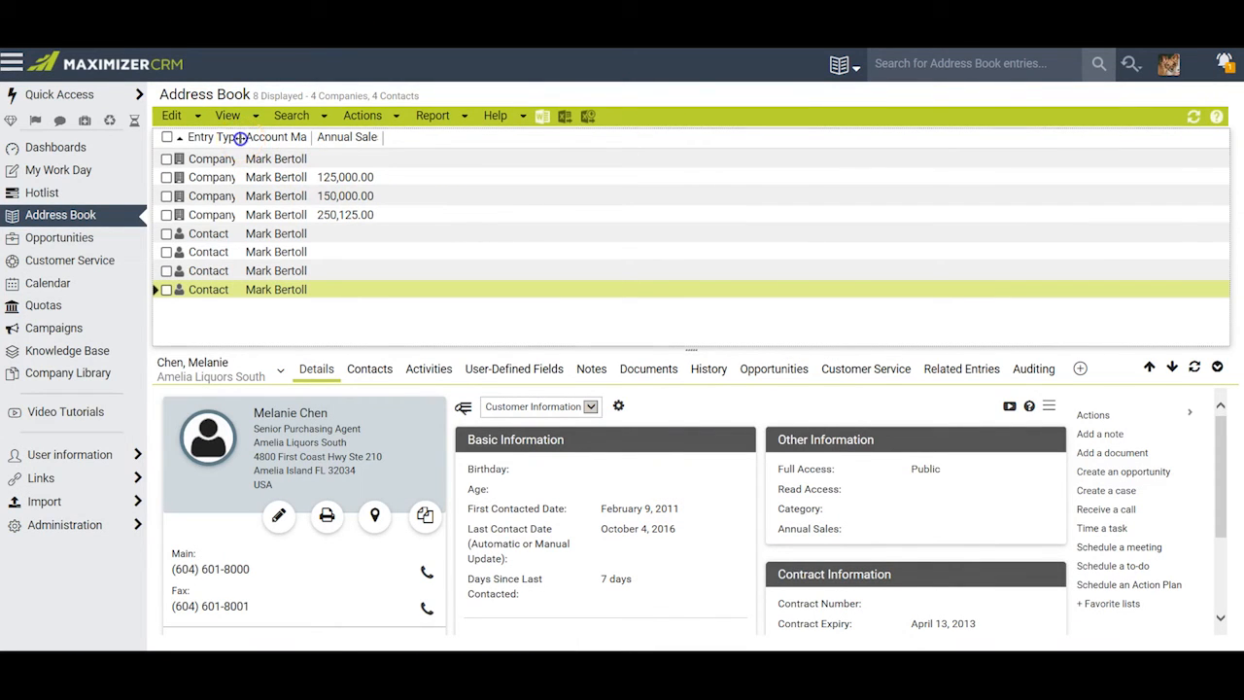
left_click_drag(240, 138, 356, 137)
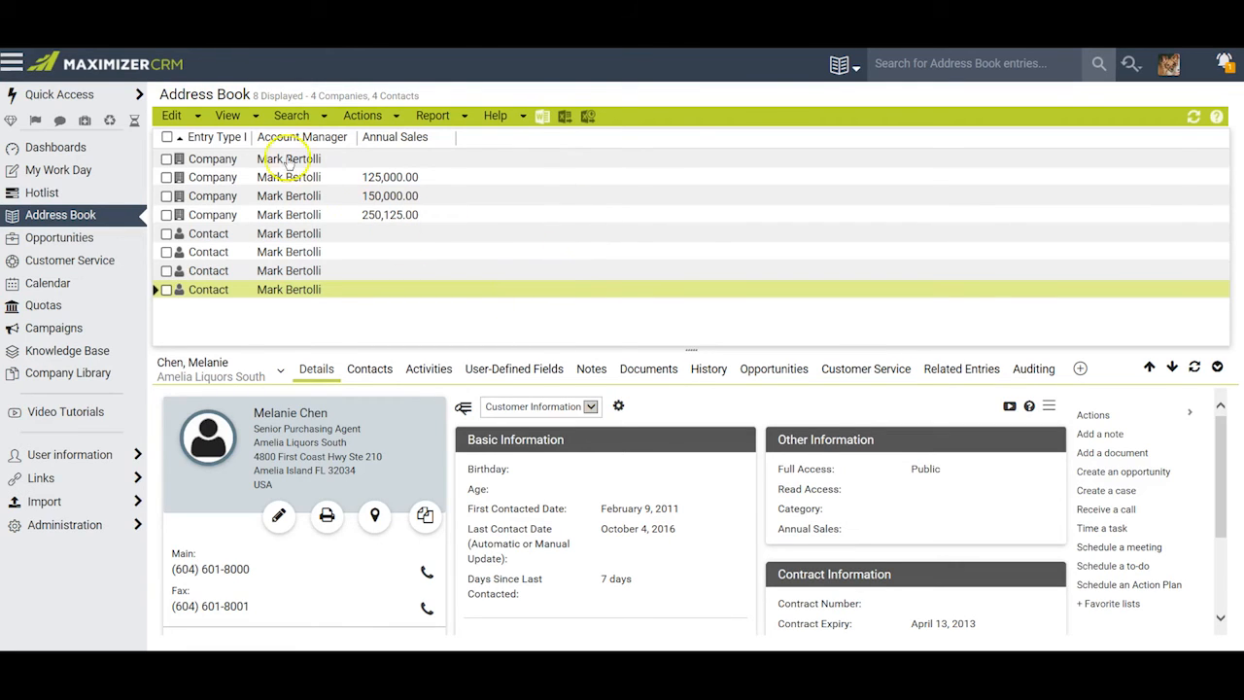
Try to delete the Test column setup, and apply My View to the Address Book list
left_click(229, 116)
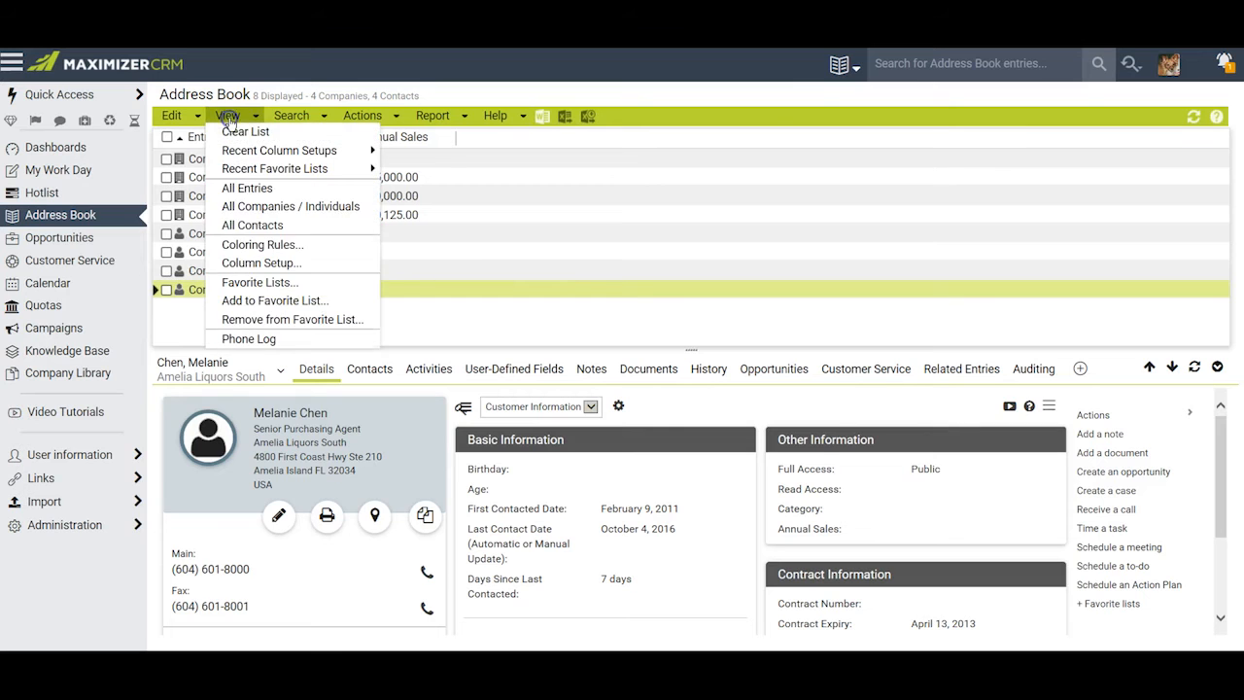
left_click(261, 262)
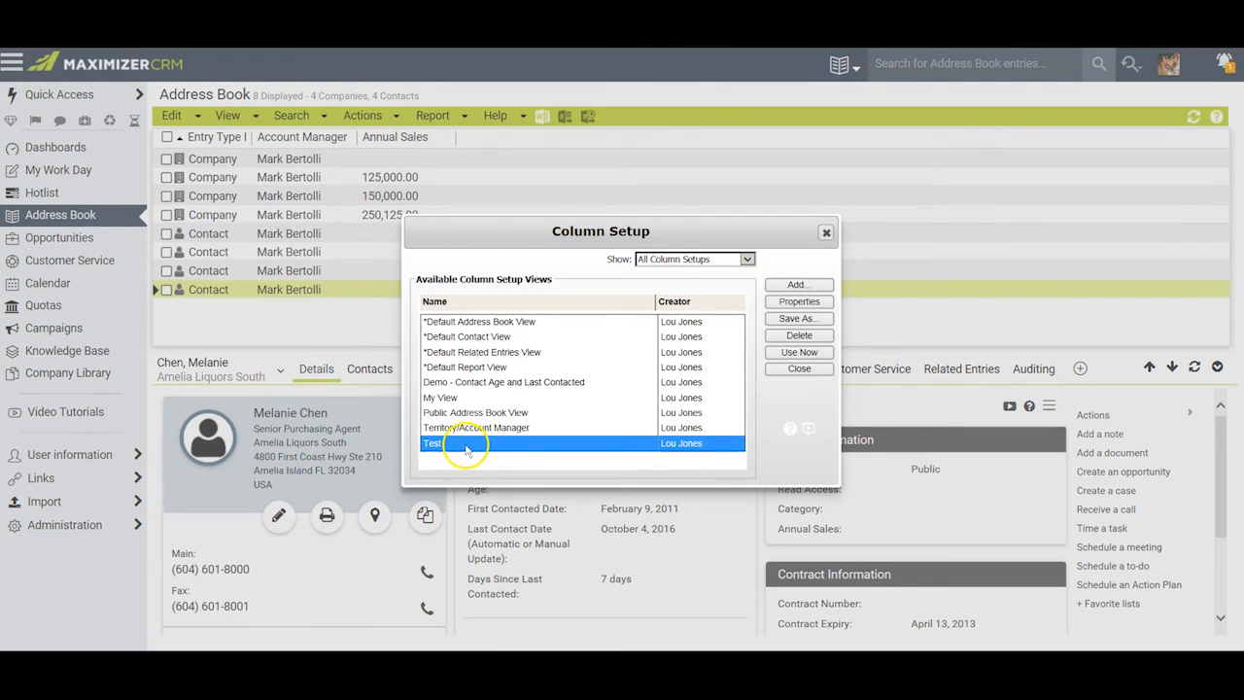
left_click(798, 335)
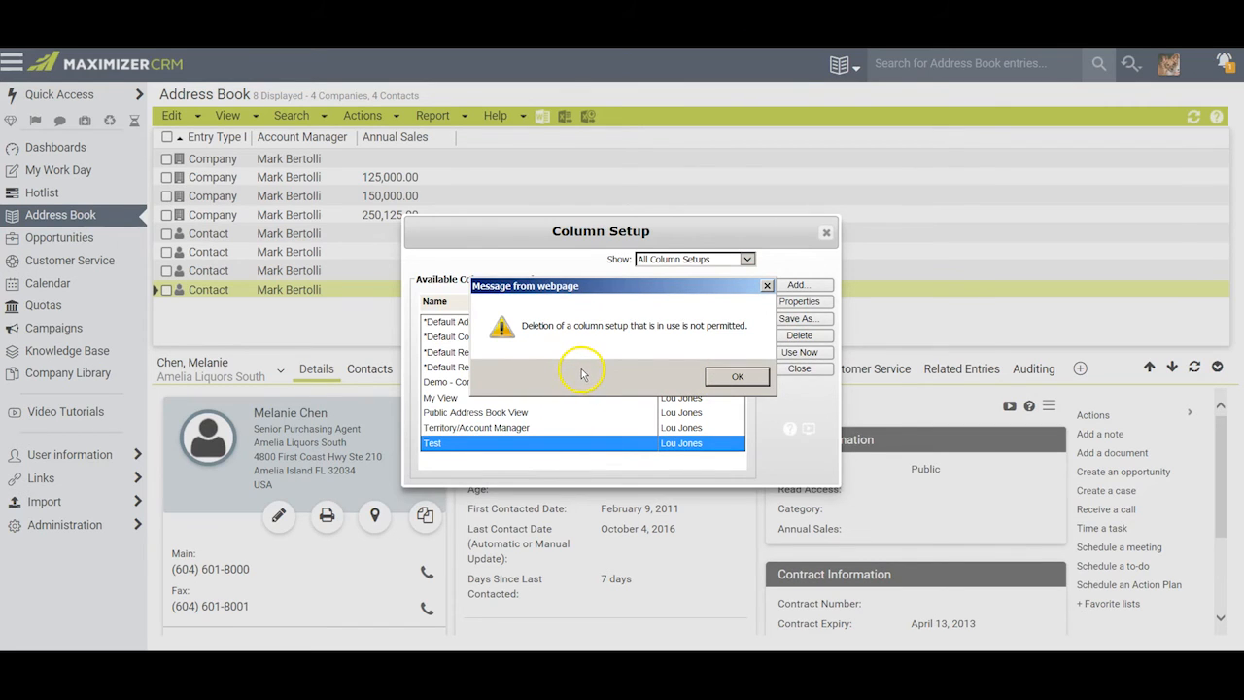
left_click(739, 377)
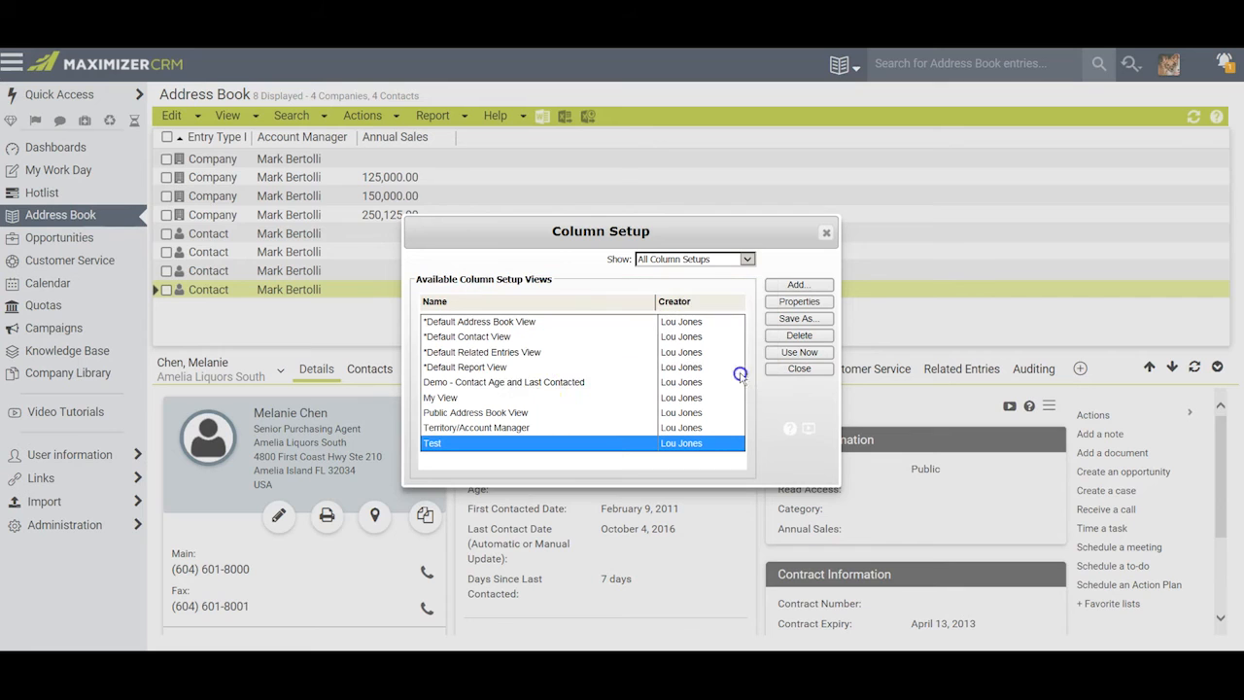
left_click(473, 399)
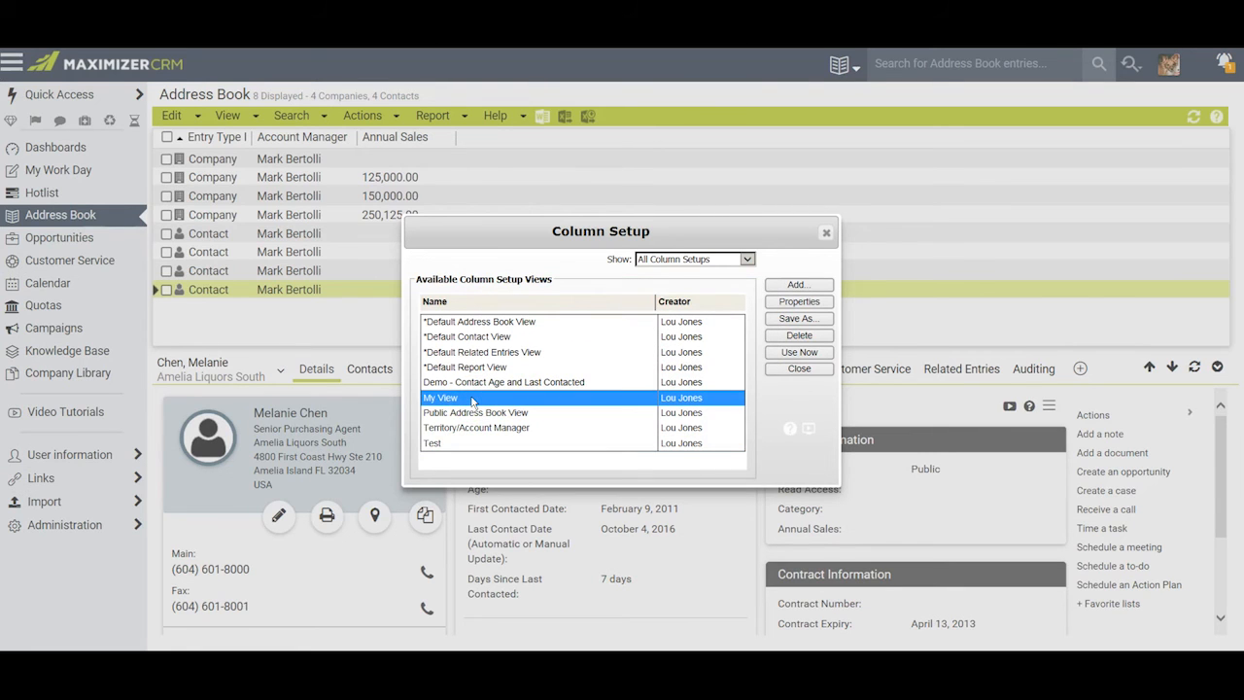
left_click(799, 352)
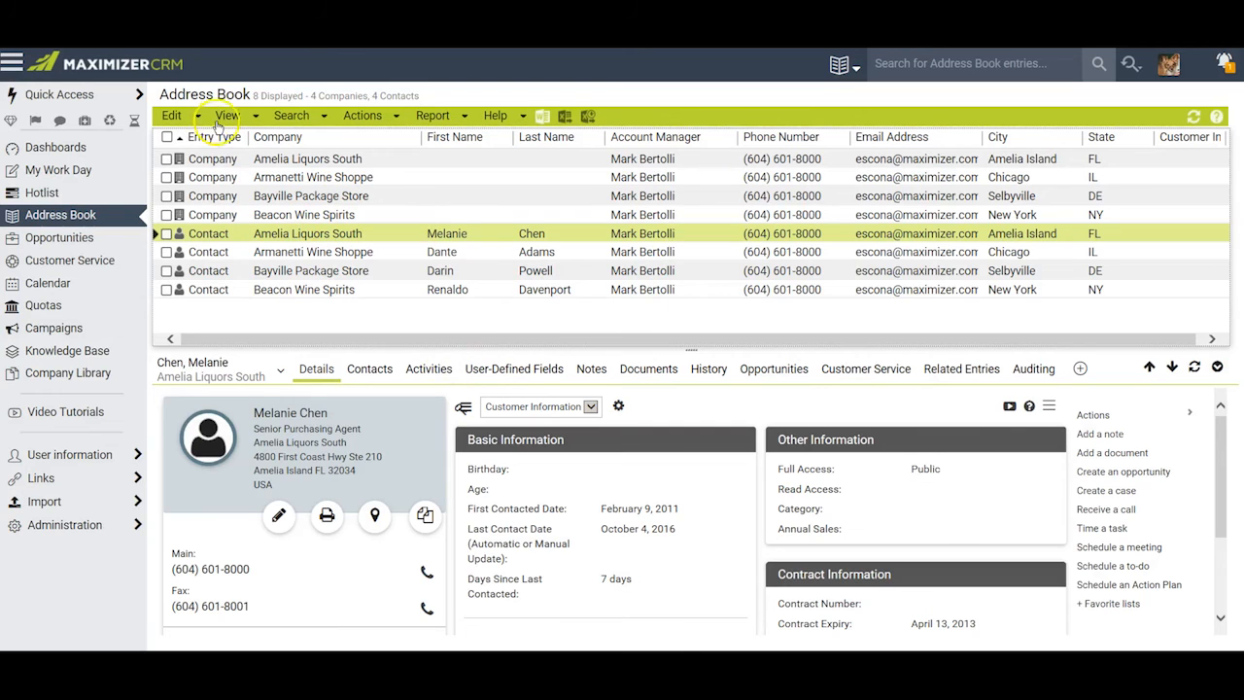
Delete the Test column setup, confirm the deletion and close the column setup list
left_click(223, 116)
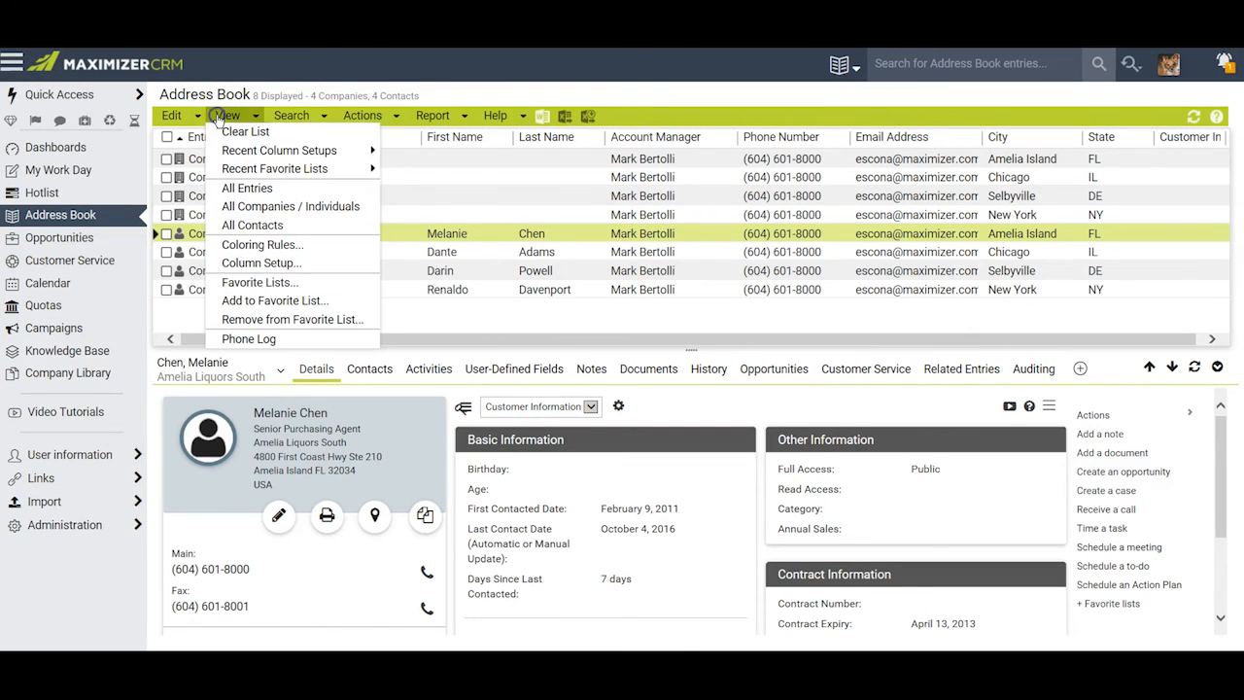
left_click(253, 263)
left_click(461, 445)
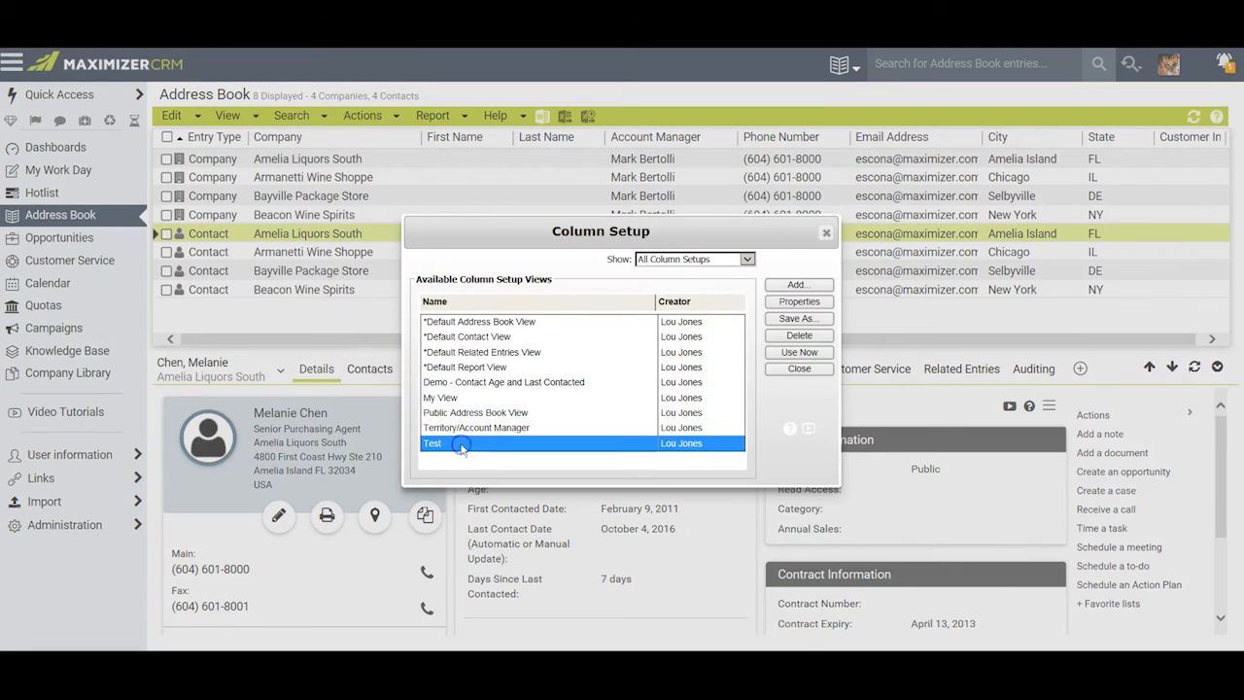
left_click(798, 336)
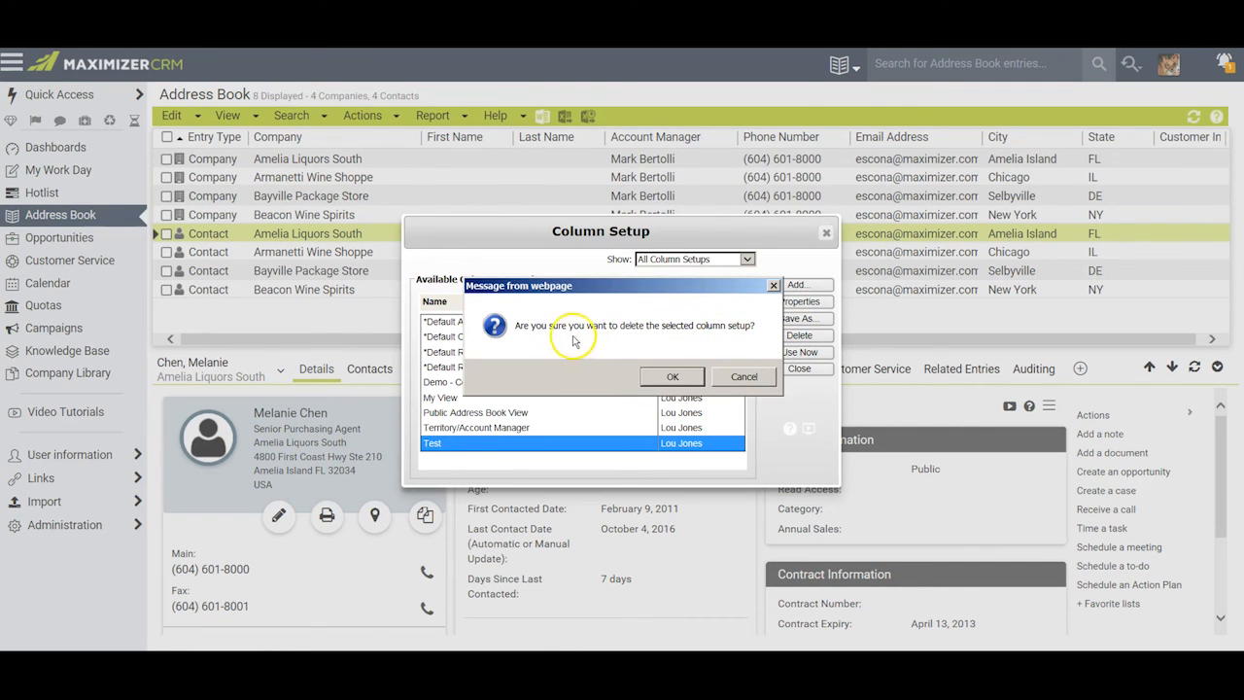
left_click(673, 377)
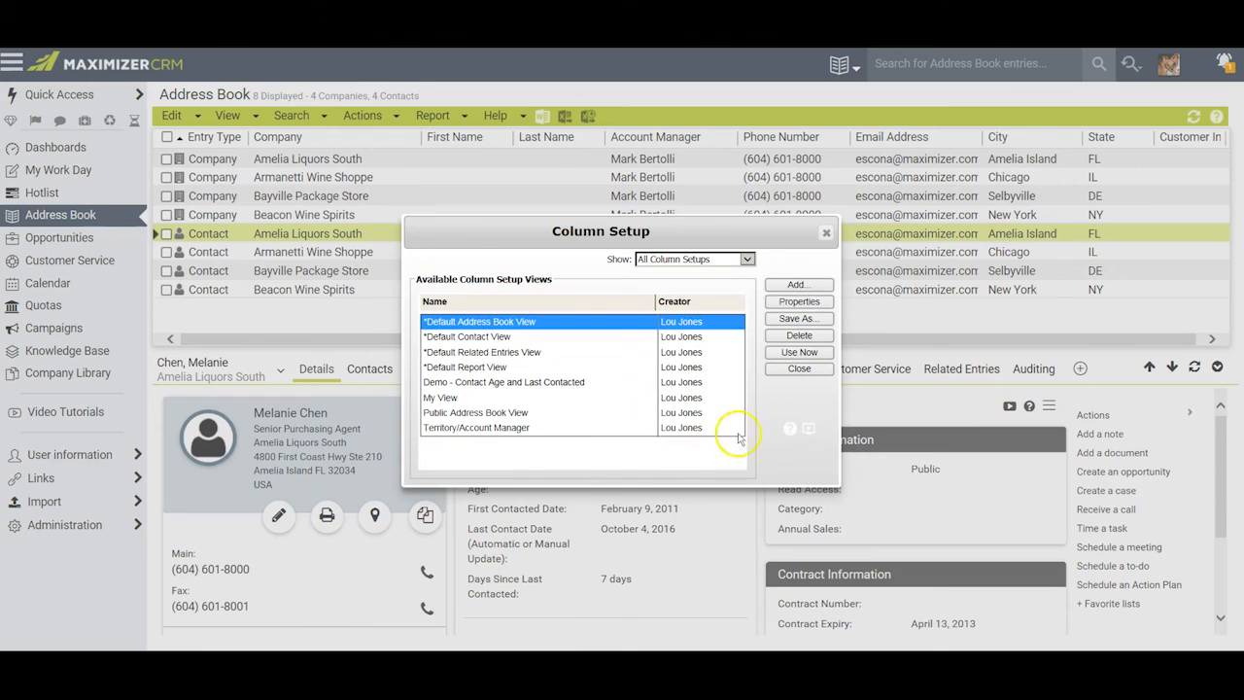
left_click(798, 369)
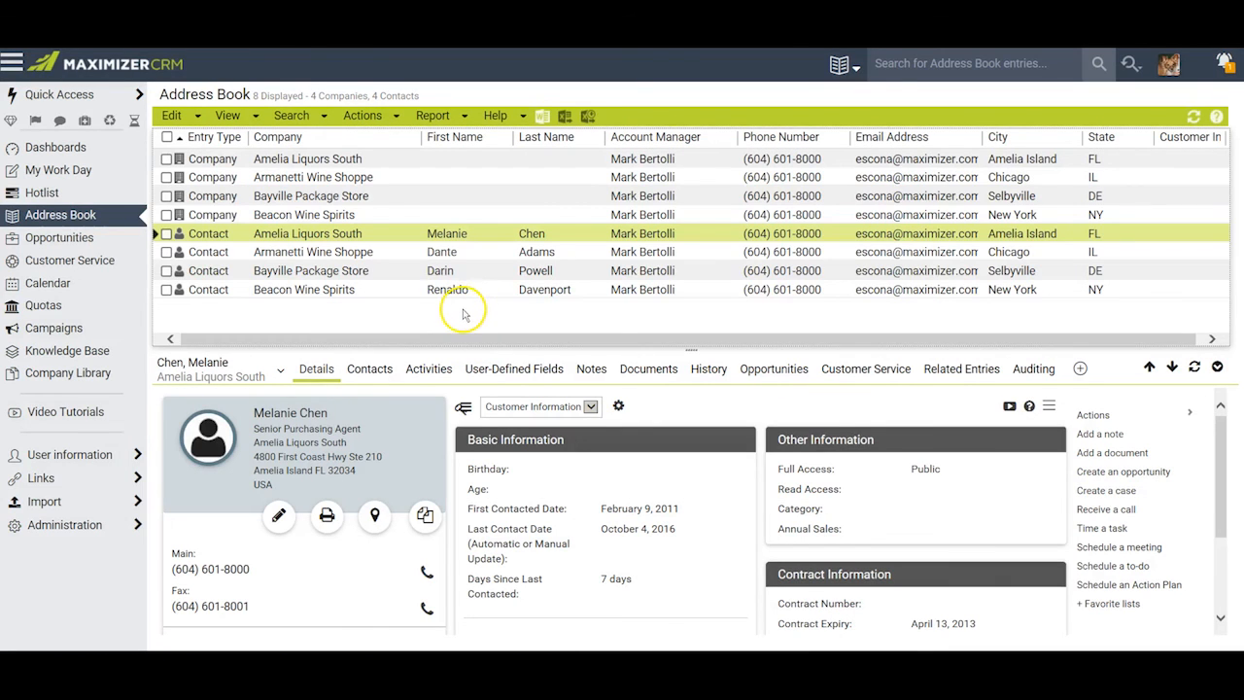